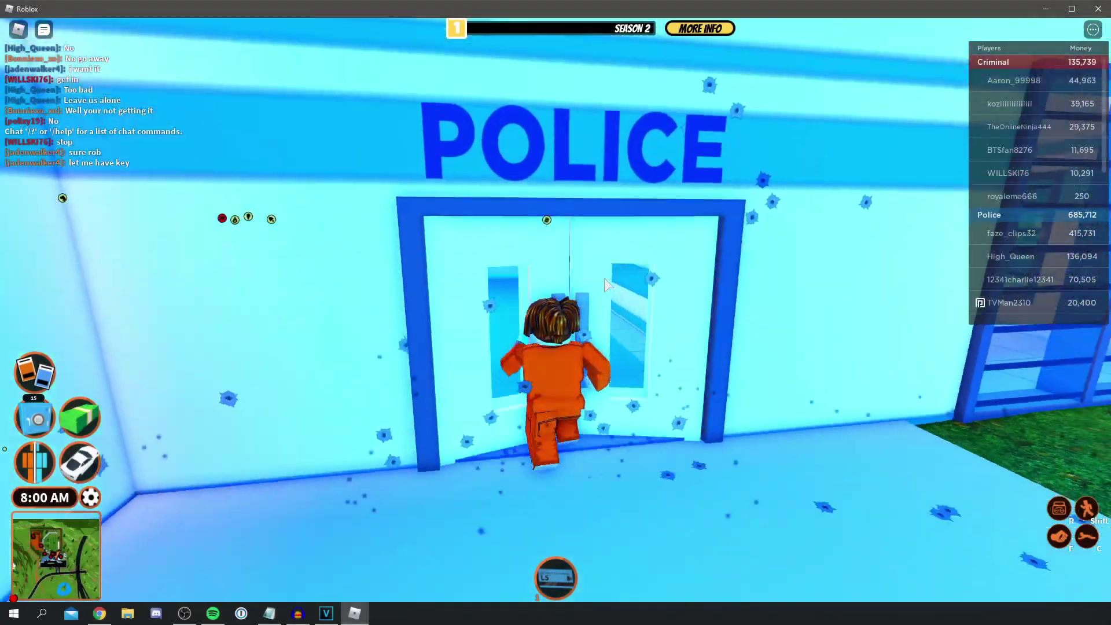
{"action": "key", "text": "w"}
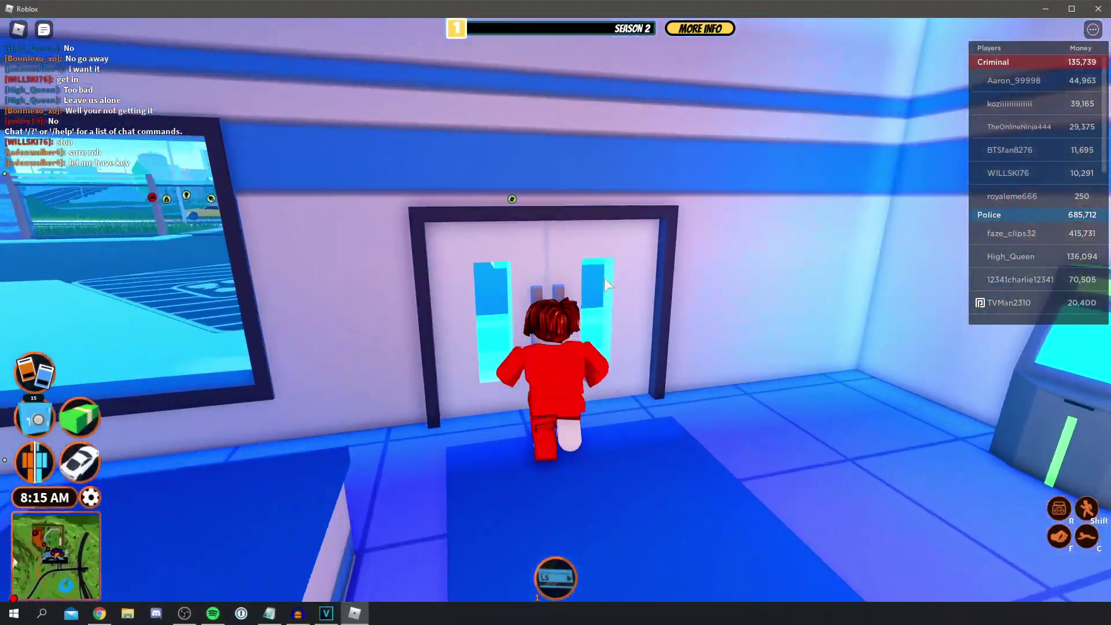
{"action": "key", "text": "w"}
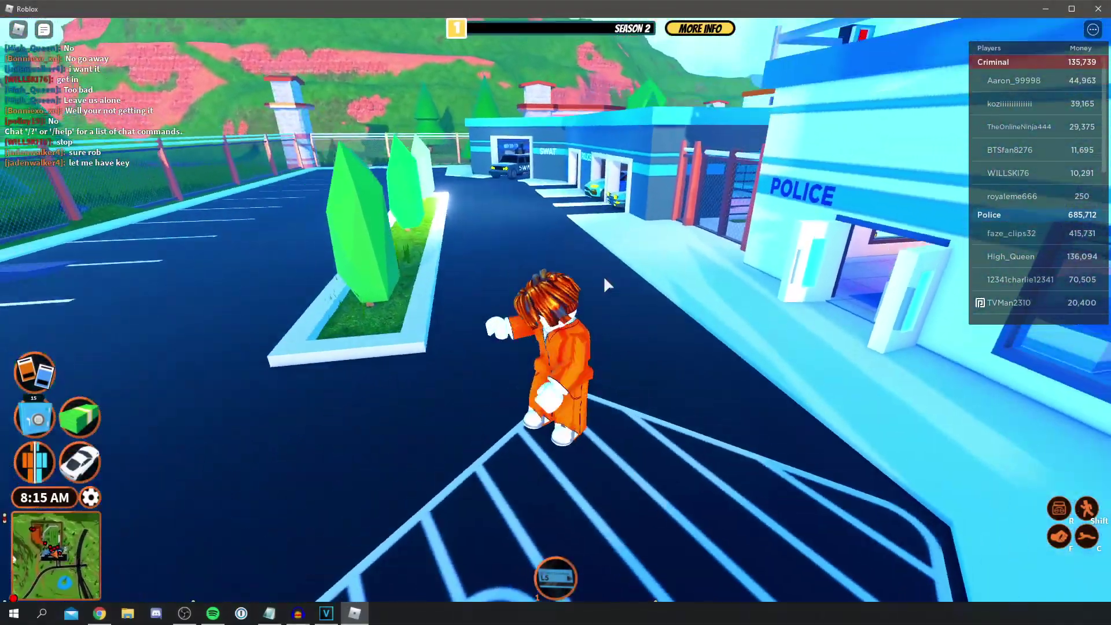
{"action": "key", "text": "w"}
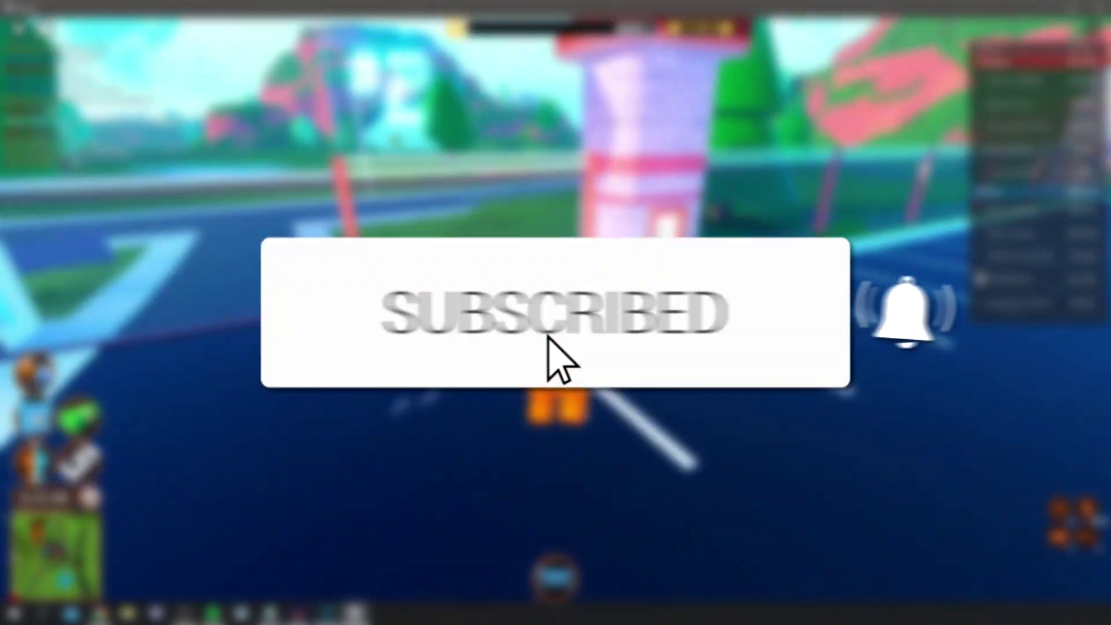
{"action": "key", "text": "w"}
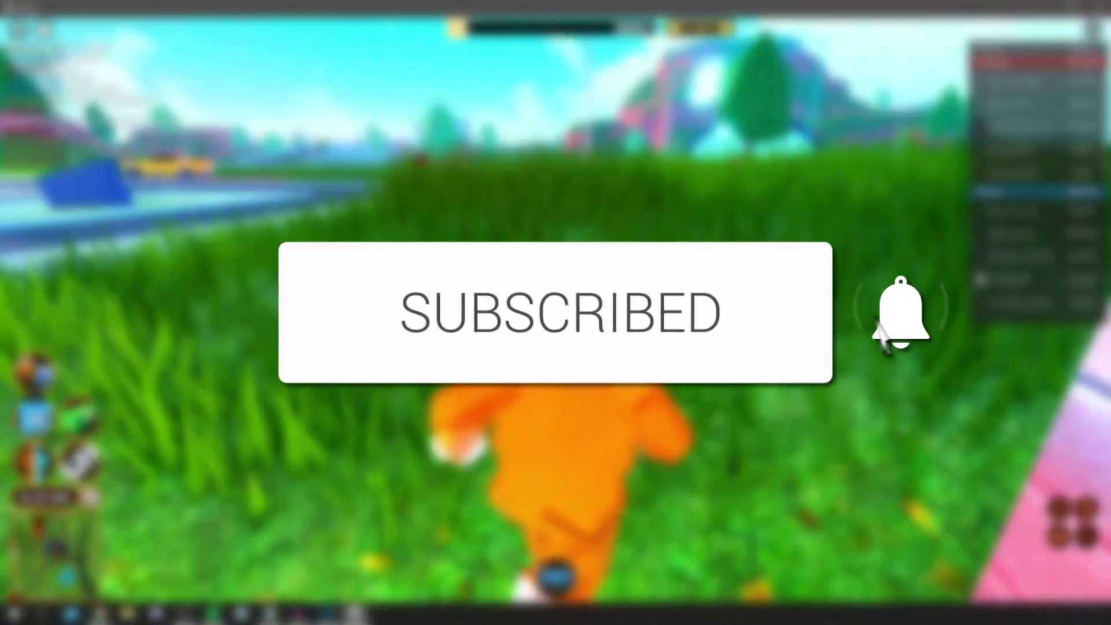
{"action": "key", "text": "w"}
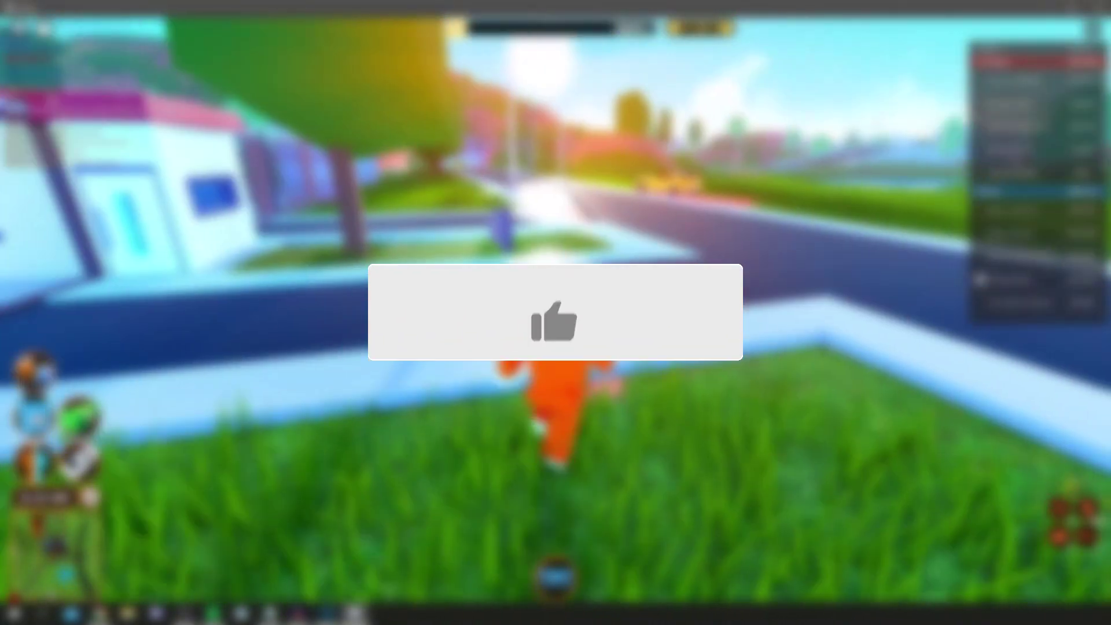
{"action": "key", "text": "w"}
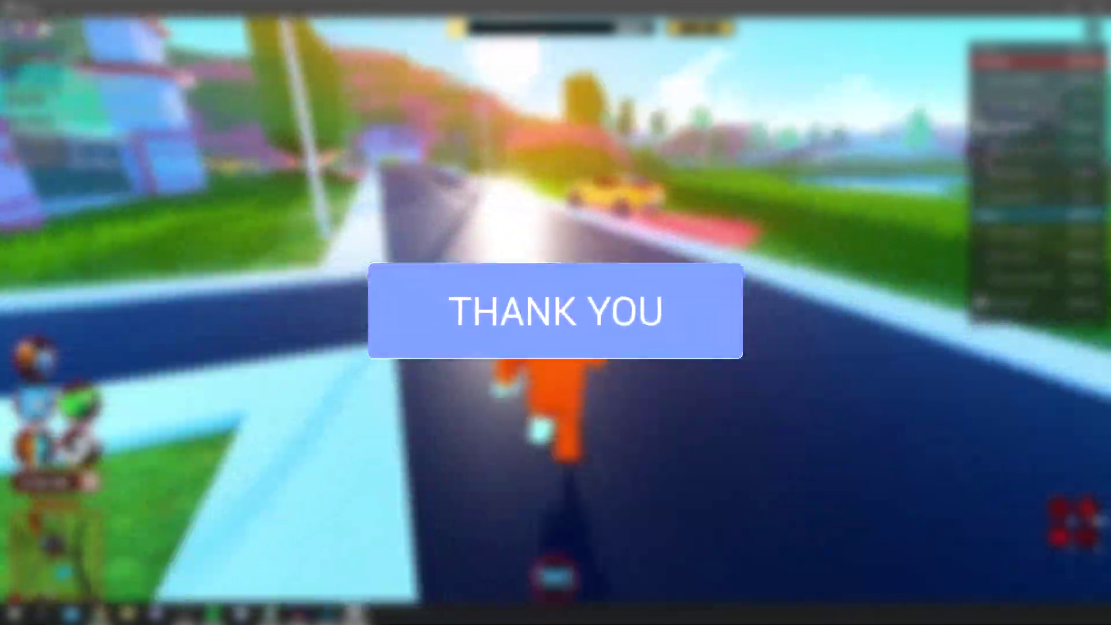
{"action": "key", "text": "w"}
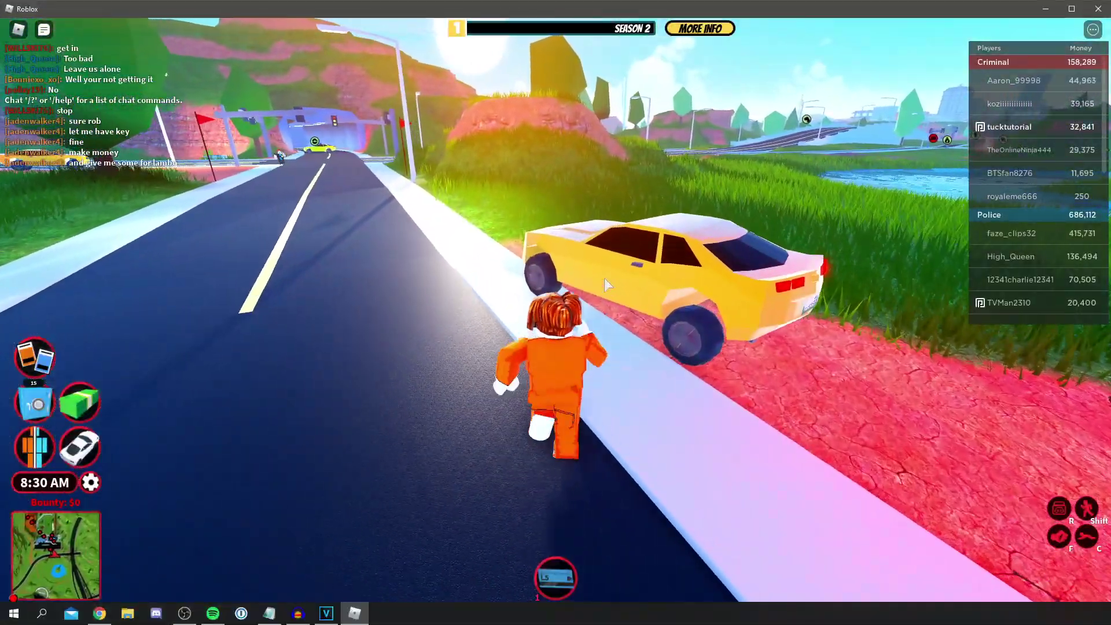
{"action": "key", "text": "e"}
{"action": "key", "text": "w"}
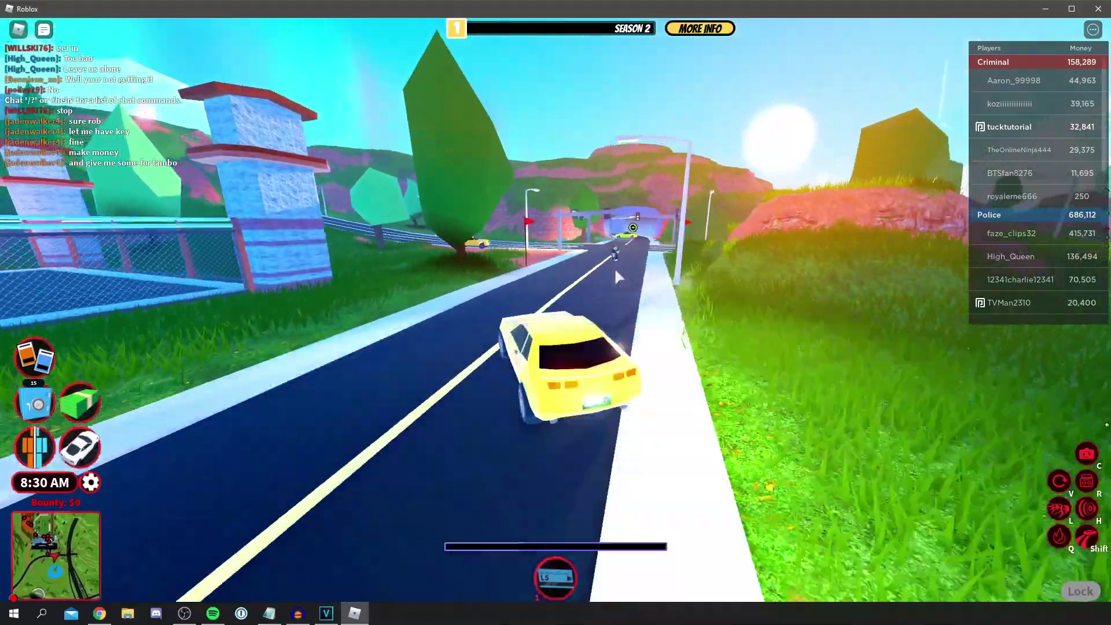
{"action": "key", "text": "a"}
{"action": "key", "text": "w"}
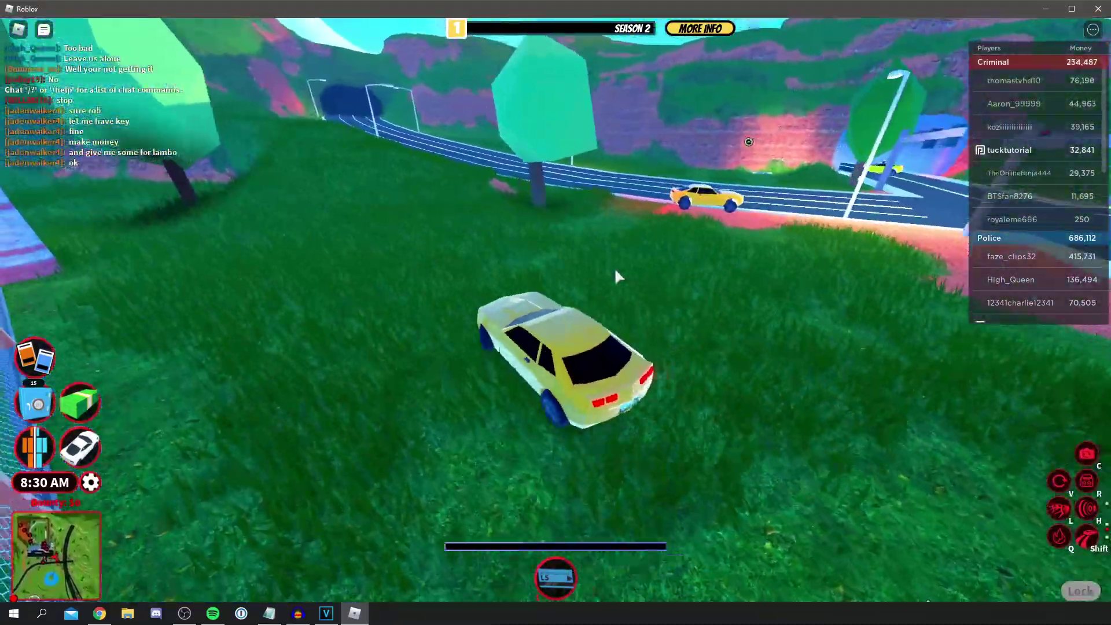
{"action": "key", "text": "w"}
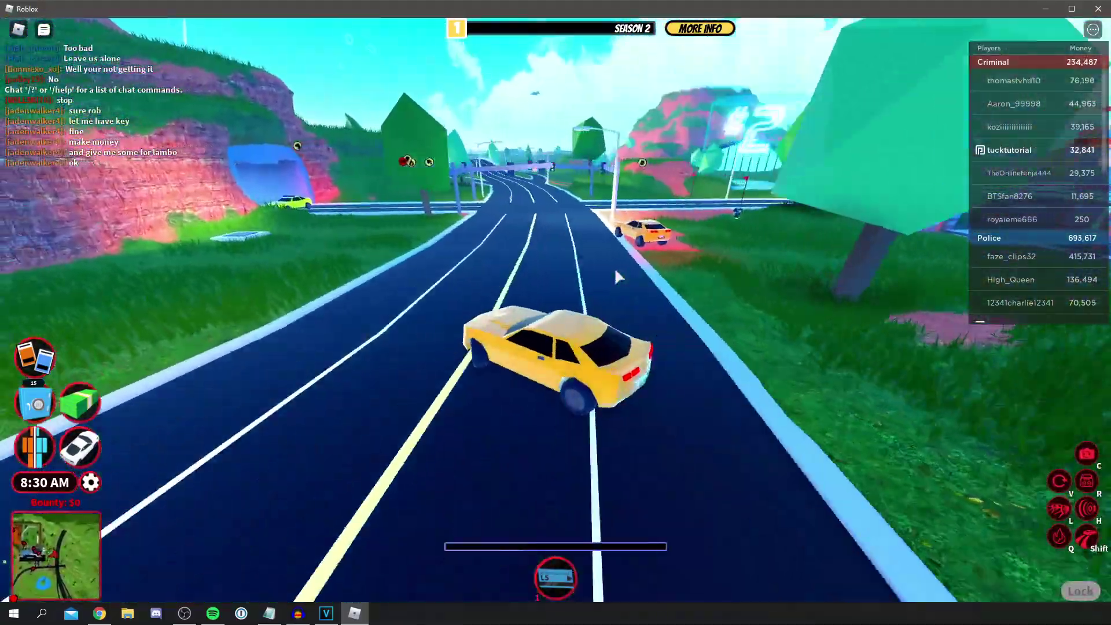
{"action": "key", "text": "a"}
{"action": "key", "text": "w"}
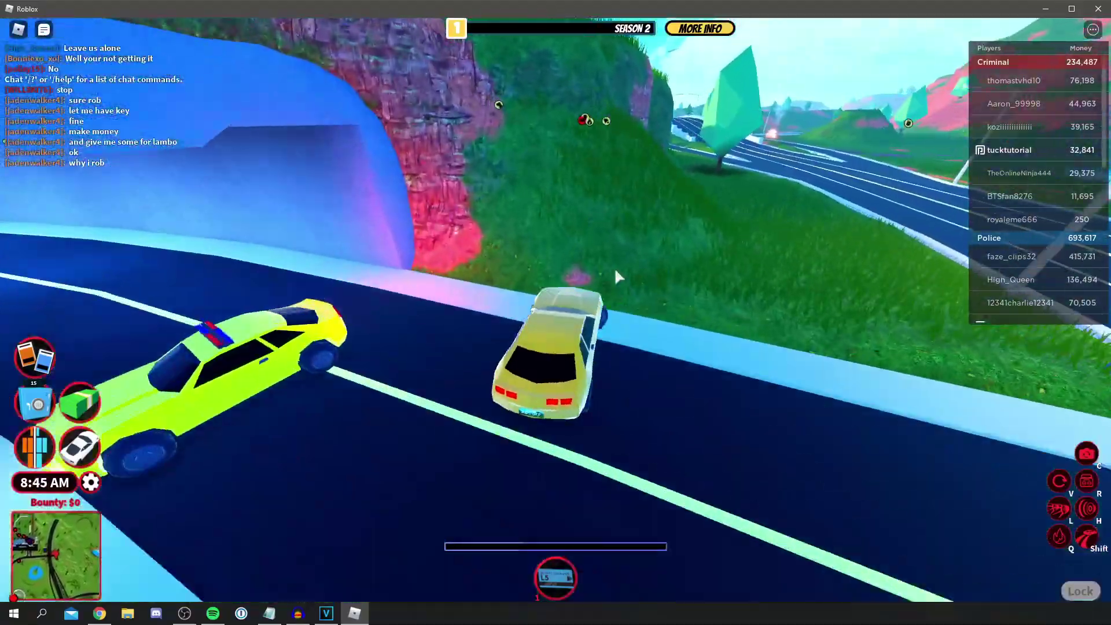
{"action": "key", "text": "w"}
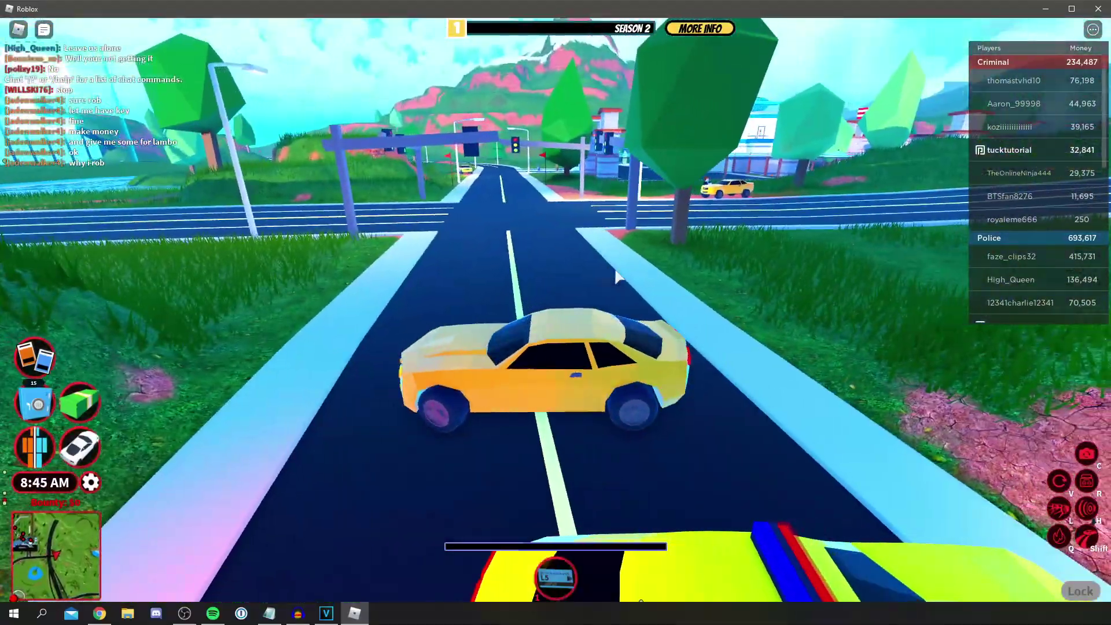
{"action": "key", "text": "w"}
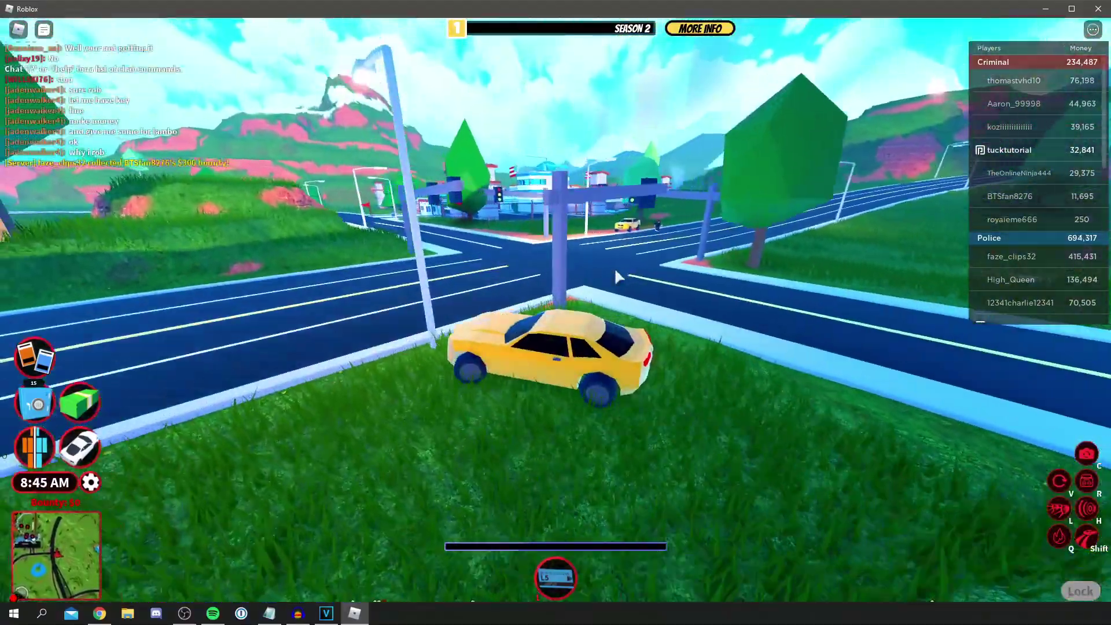
{"action": "key", "text": "d"}
{"action": "key", "text": "w"}
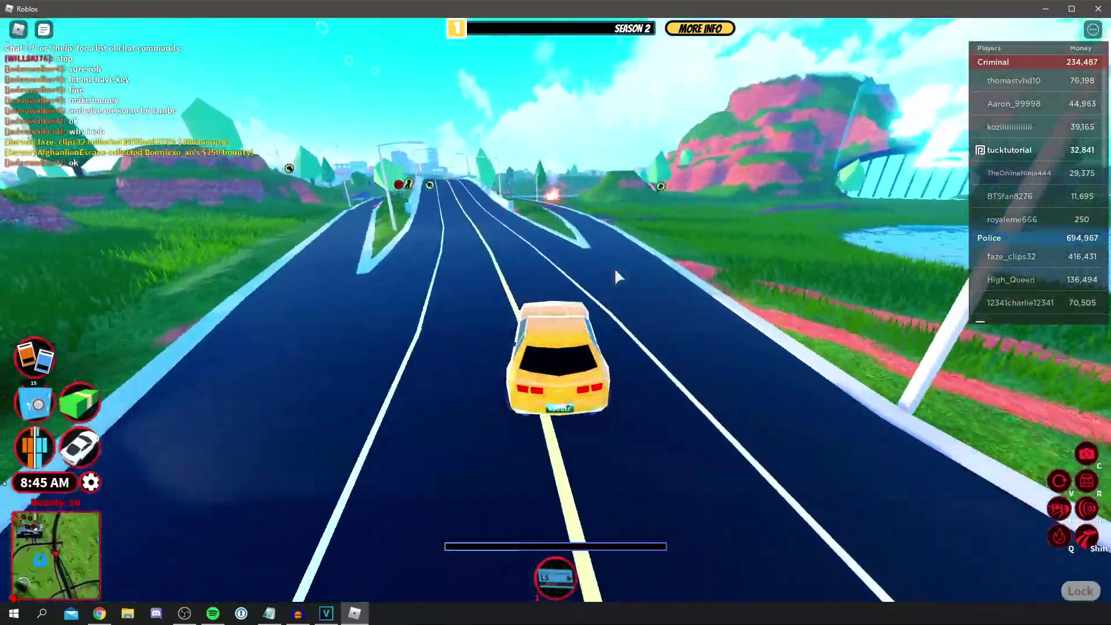
{"action": "key", "text": "w"}
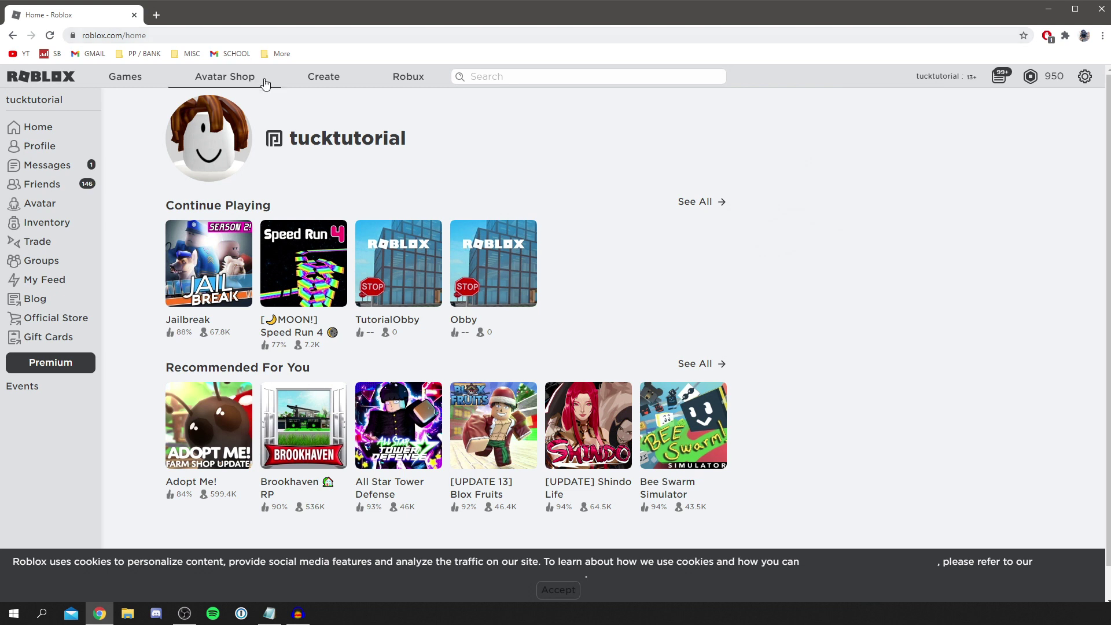
In the browser, open the Roblox Create Pants page and bring up the downloadable pants template image
{"action": "left_click", "coordinate": [315, 84]}
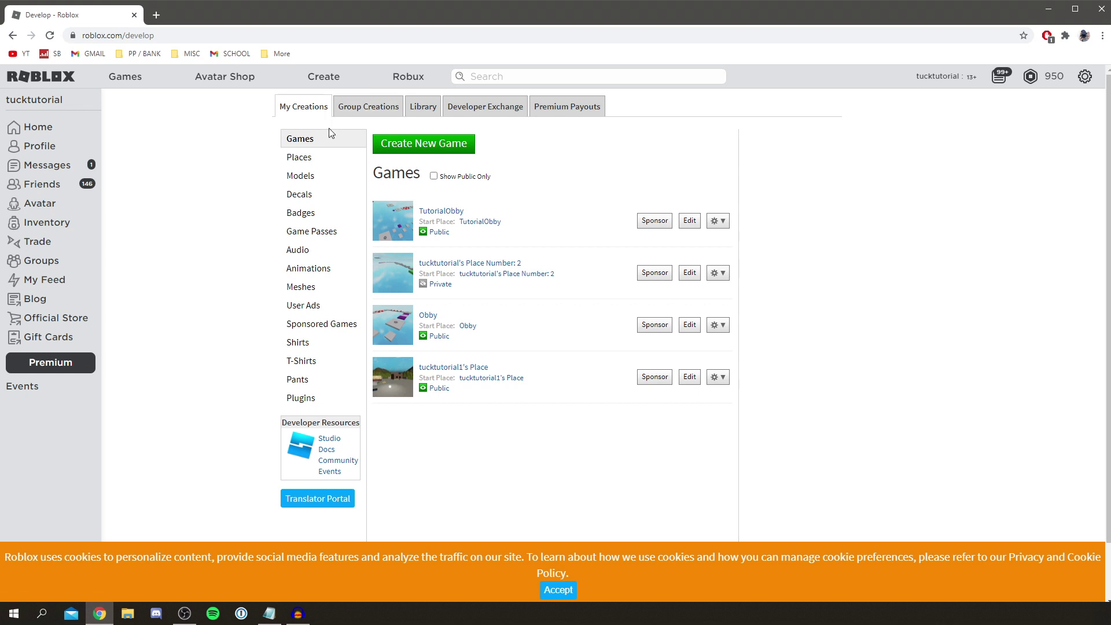
{"action": "left_click", "coordinate": [316, 382]}
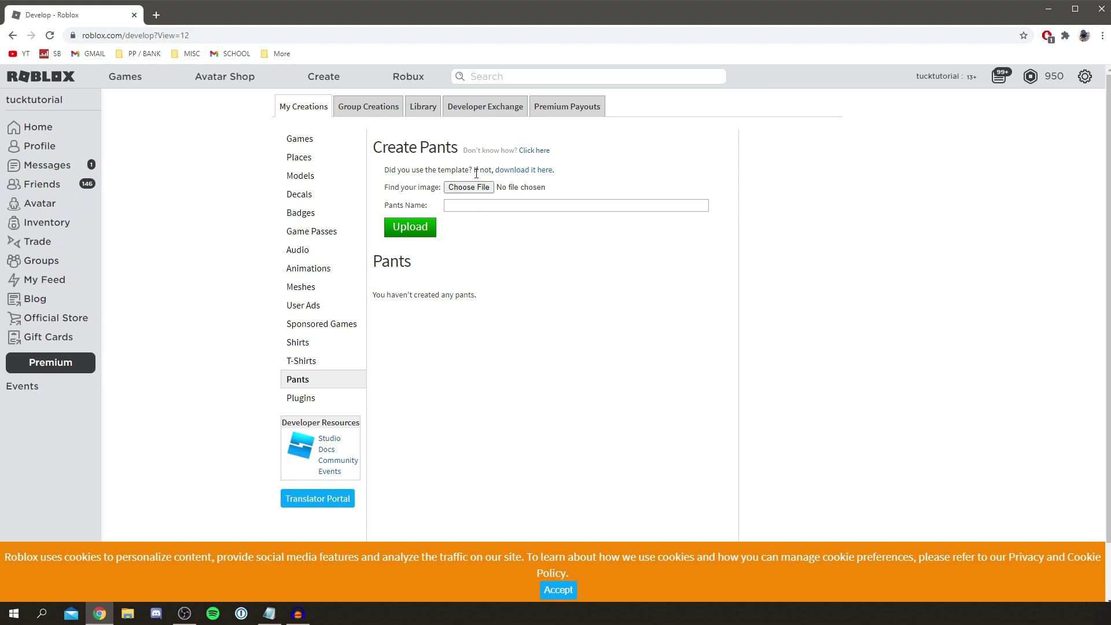
{"action": "left_click", "coordinate": [527, 170]}
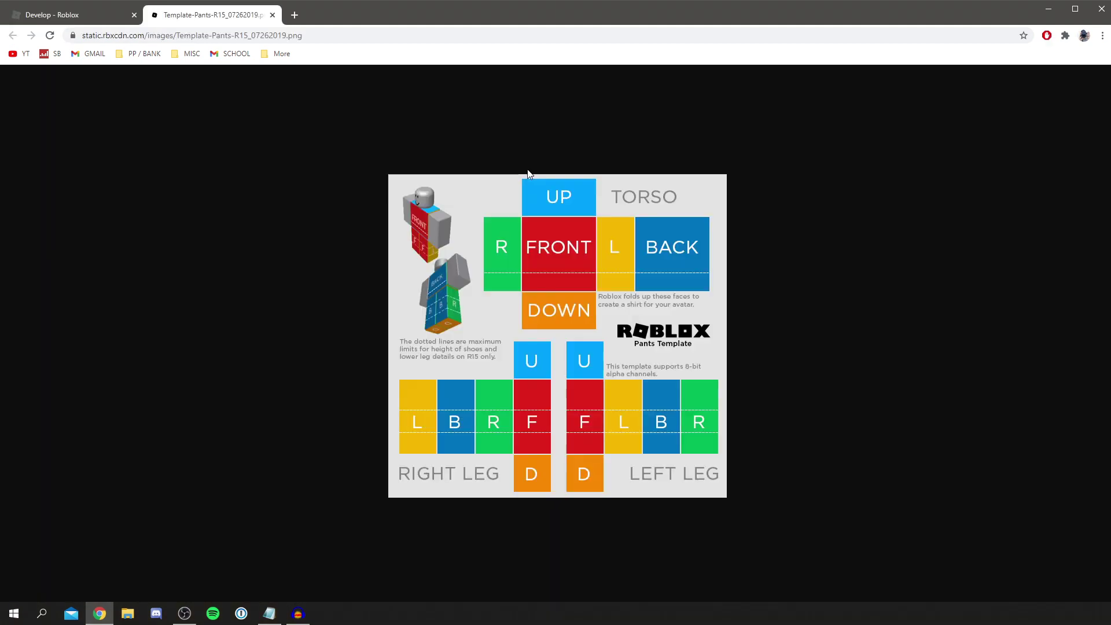
{"action": "left_click", "coordinate": [76, 14]}
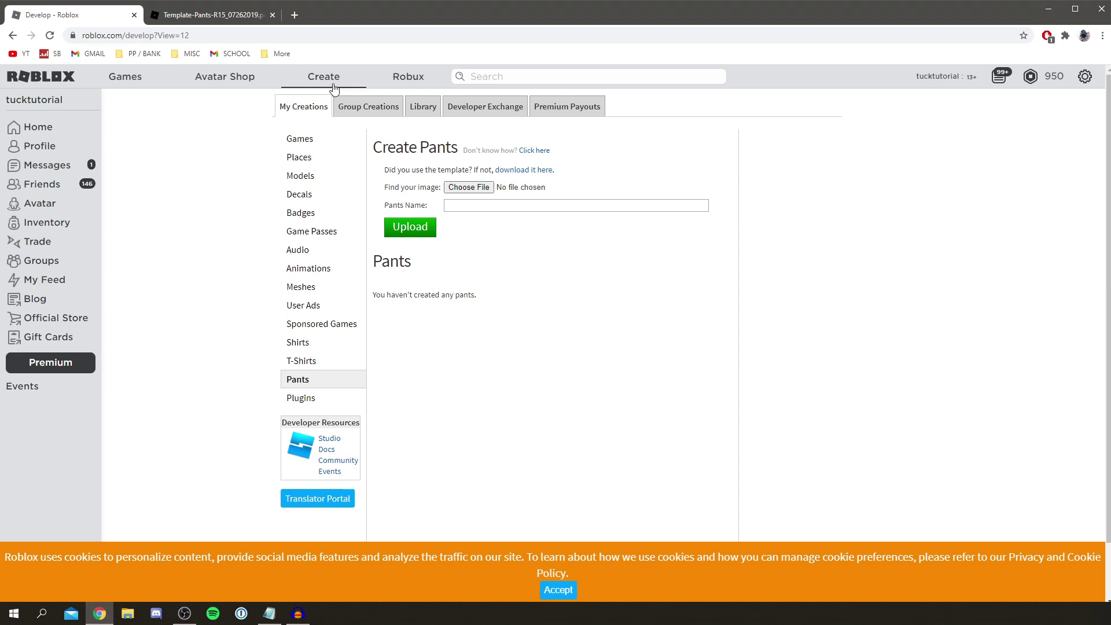
{"action": "left_click", "coordinate": [214, 21]}
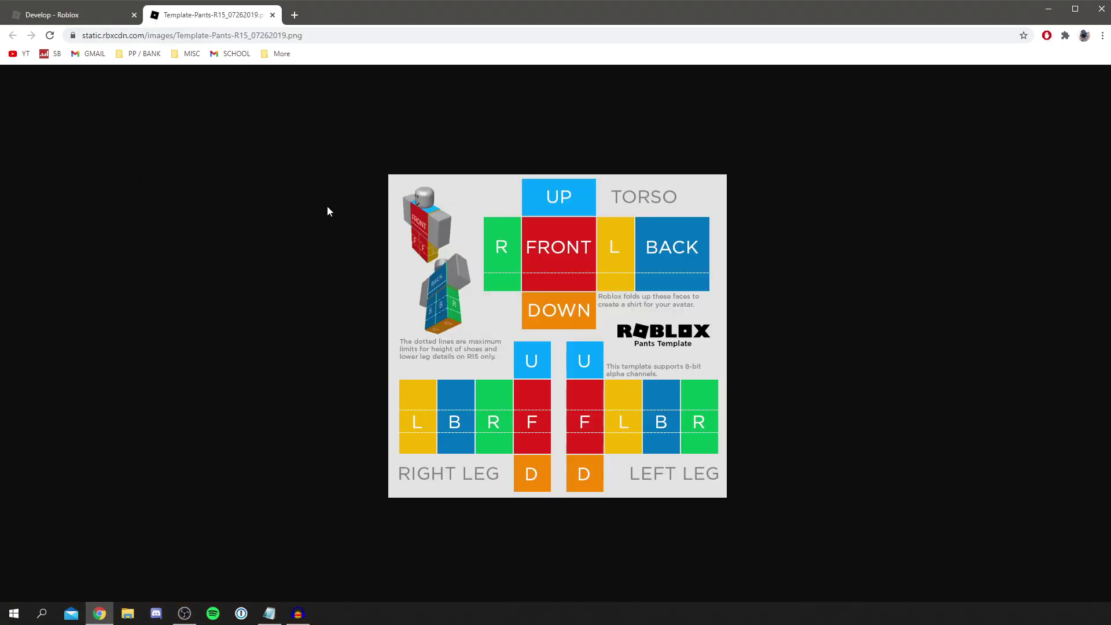
Save the pants template image as a PNG named templates in the roblox folder on drive E, and dismiss the download bar
{"action": "right_click", "coordinate": [441, 306]}
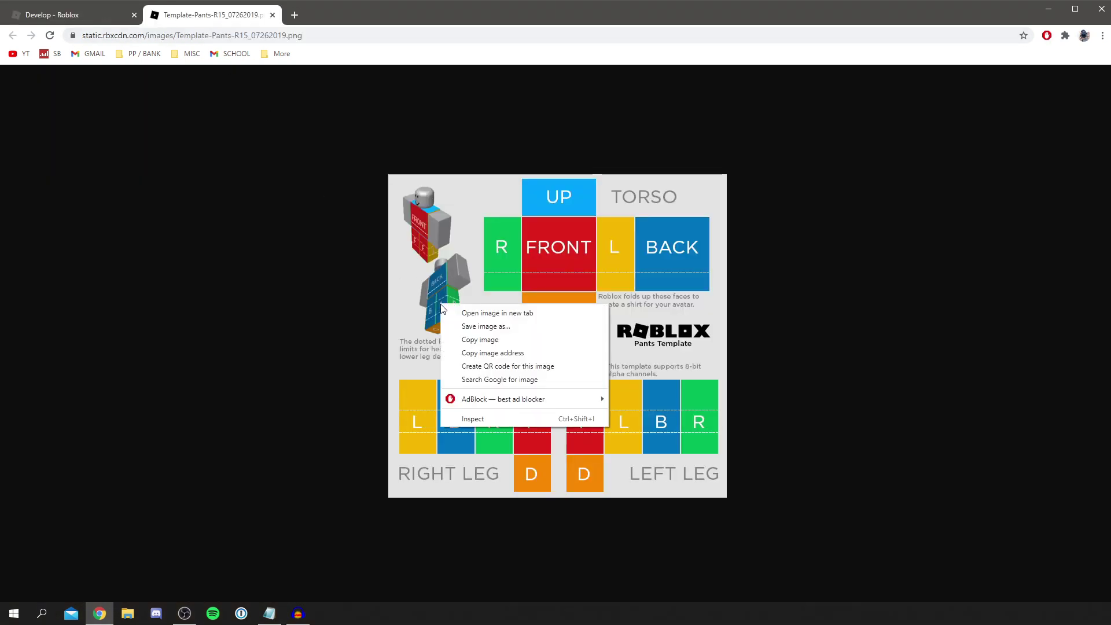
{"action": "left_click", "coordinate": [482, 327]}
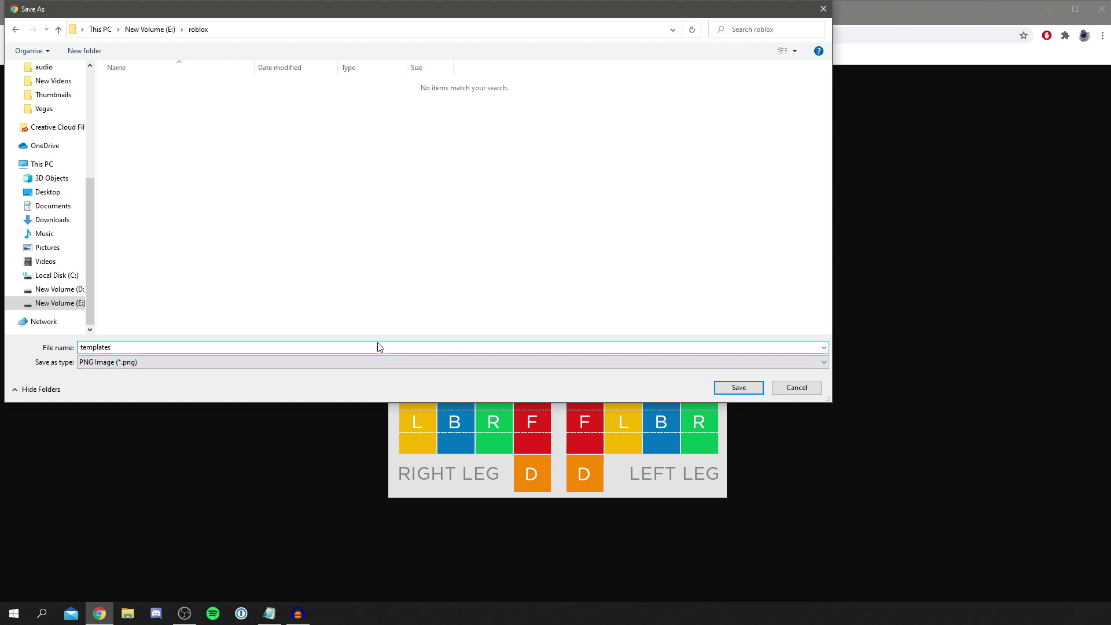
{"action": "left_click", "coordinate": [746, 389]}
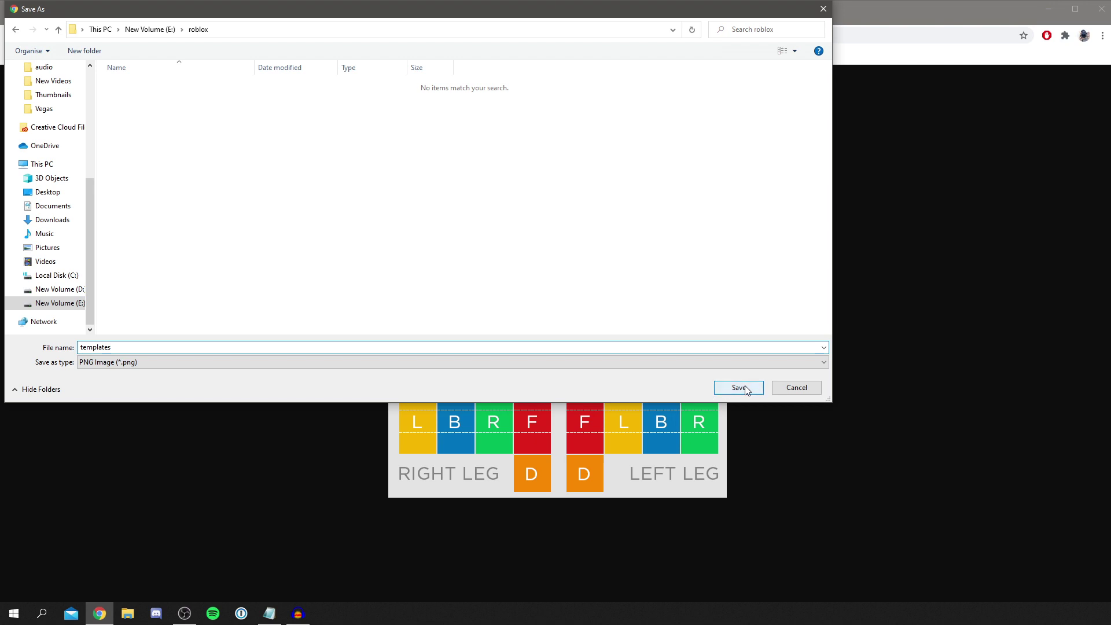
{"action": "left_click", "coordinate": [746, 389]}
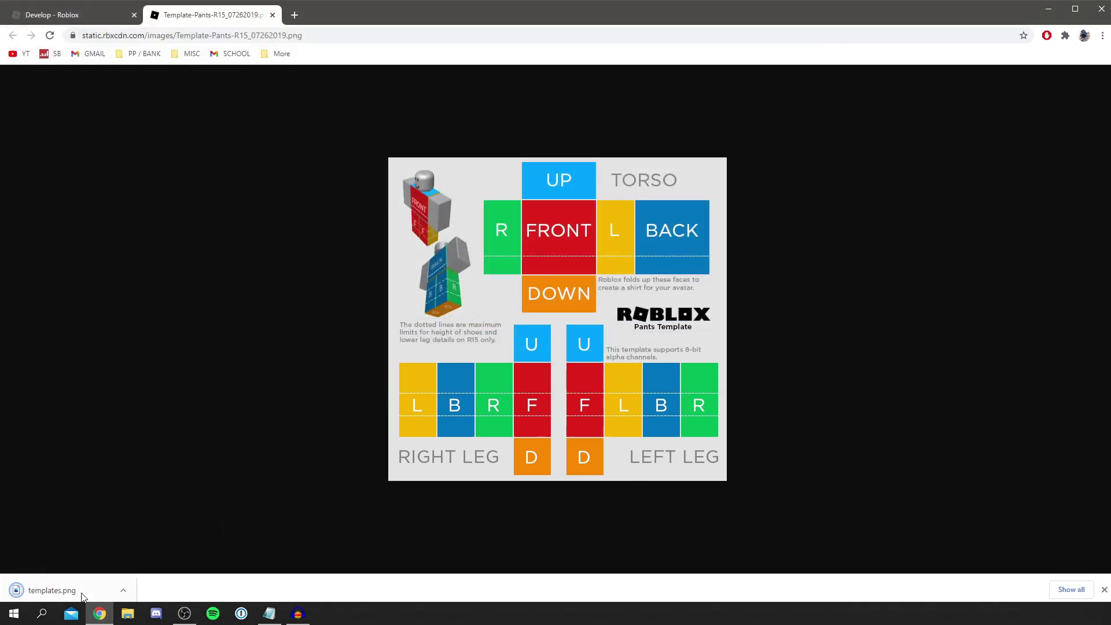
{"action": "left_click", "coordinate": [1103, 590]}
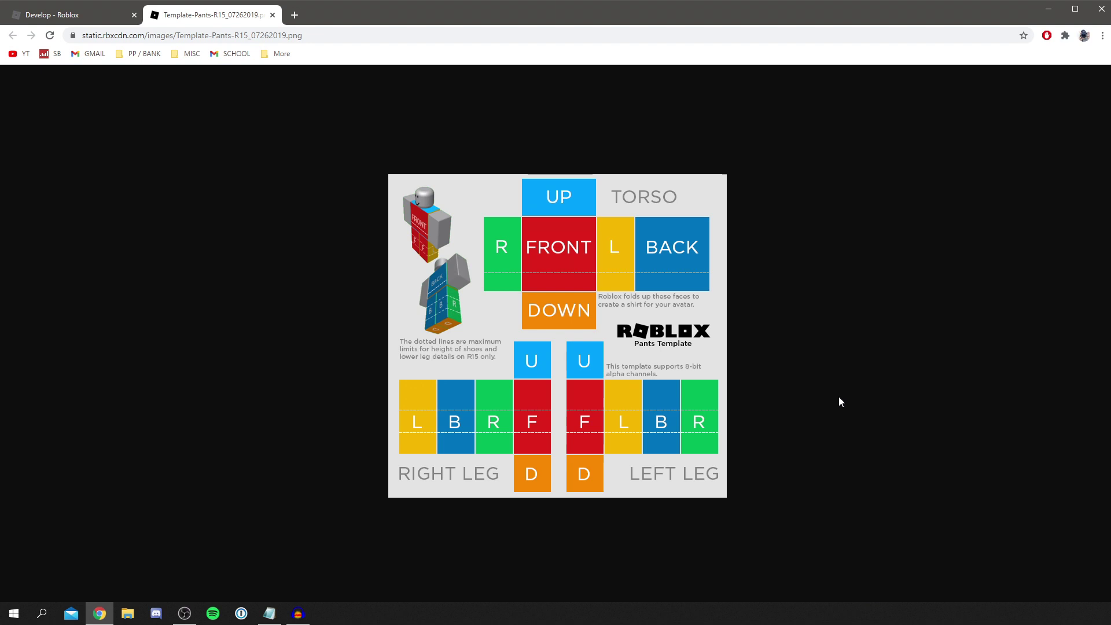
Search Google for photopea in a new browser tab, open the Photopea editor, accept its privacy choices and dismiss the intro banner
{"action": "key", "text": "ctrl+t"}
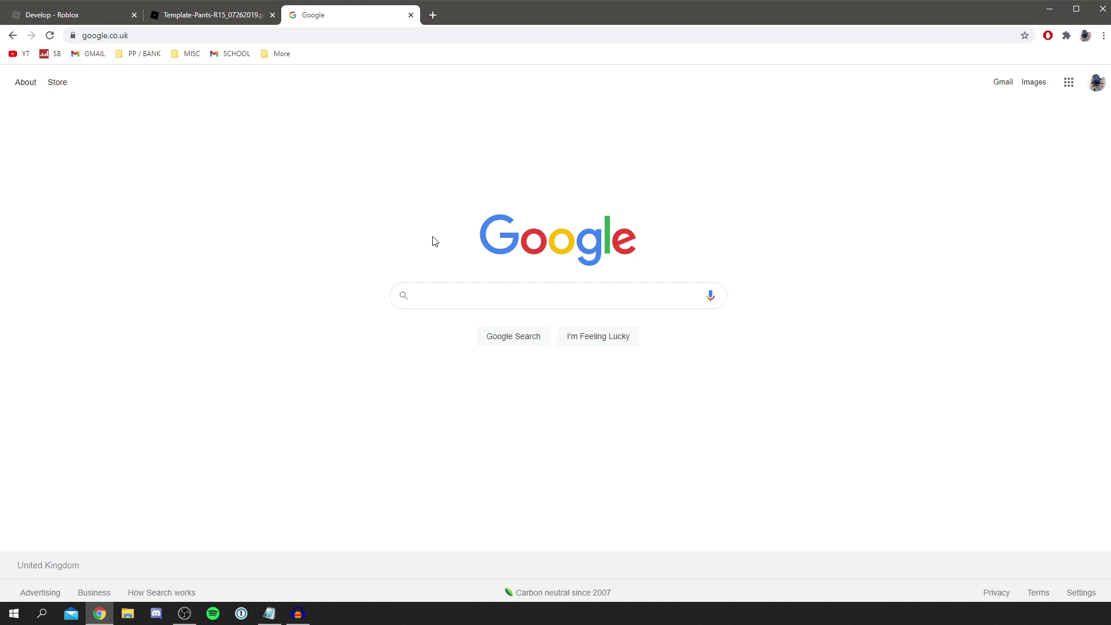
{"action": "type", "text": "pho"}
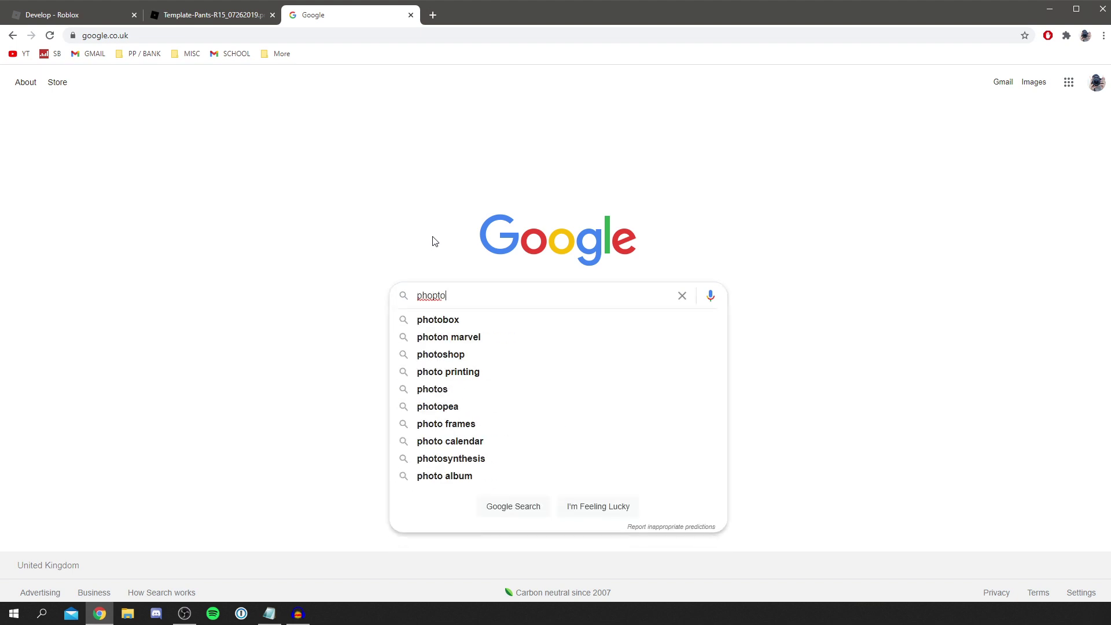
{"action": "type", "text": "topea"}
{"action": "key", "text": "Return"}
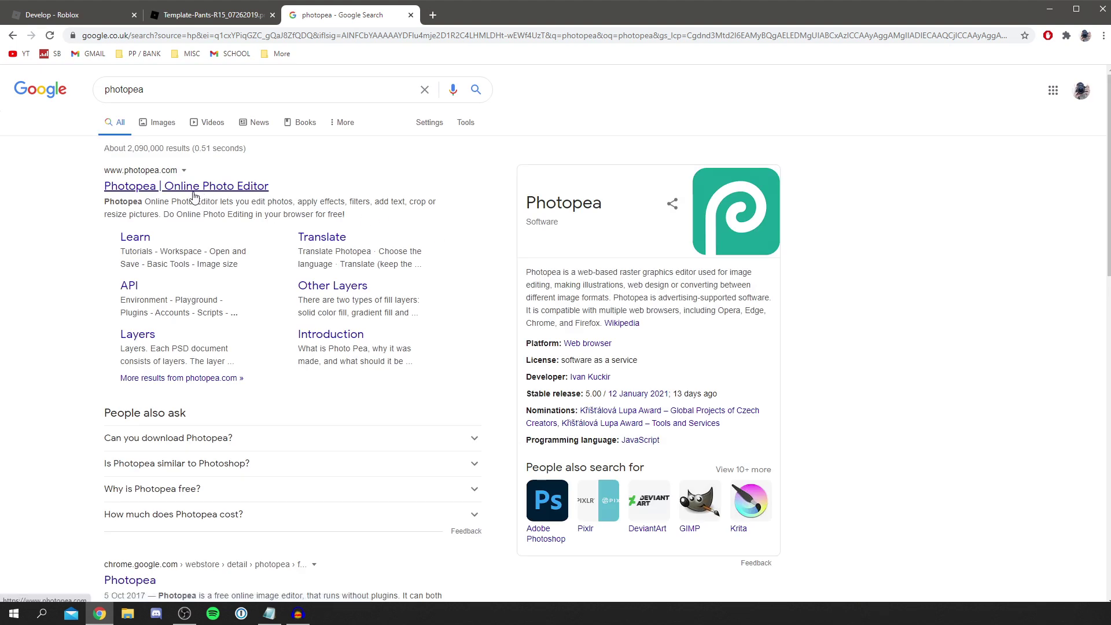
{"action": "left_click", "coordinate": [191, 188]}
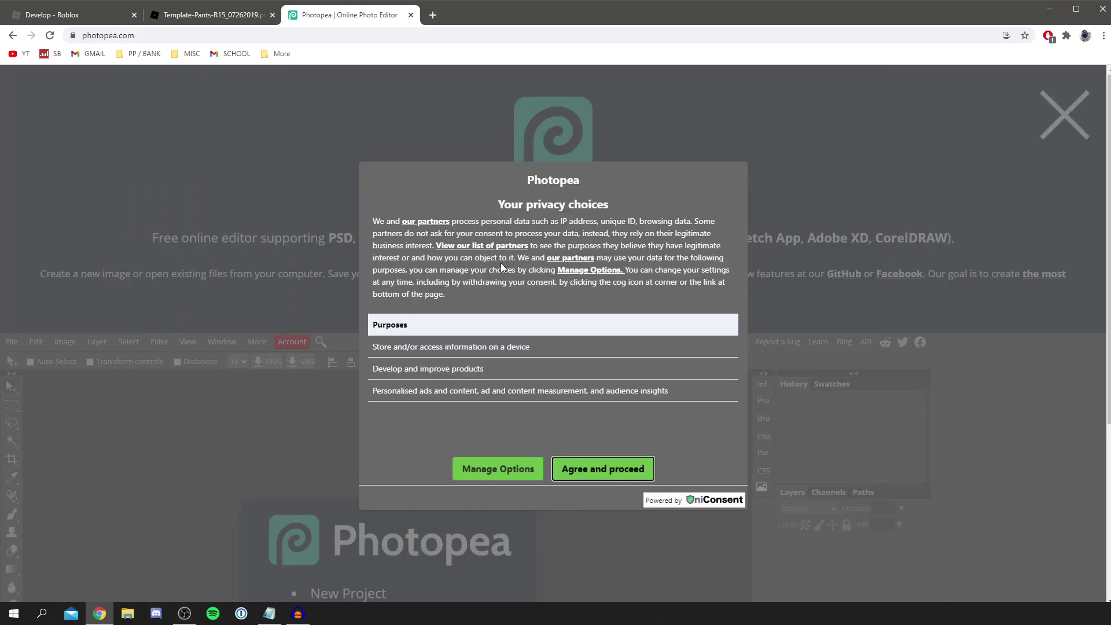
{"action": "left_click", "coordinate": [589, 472]}
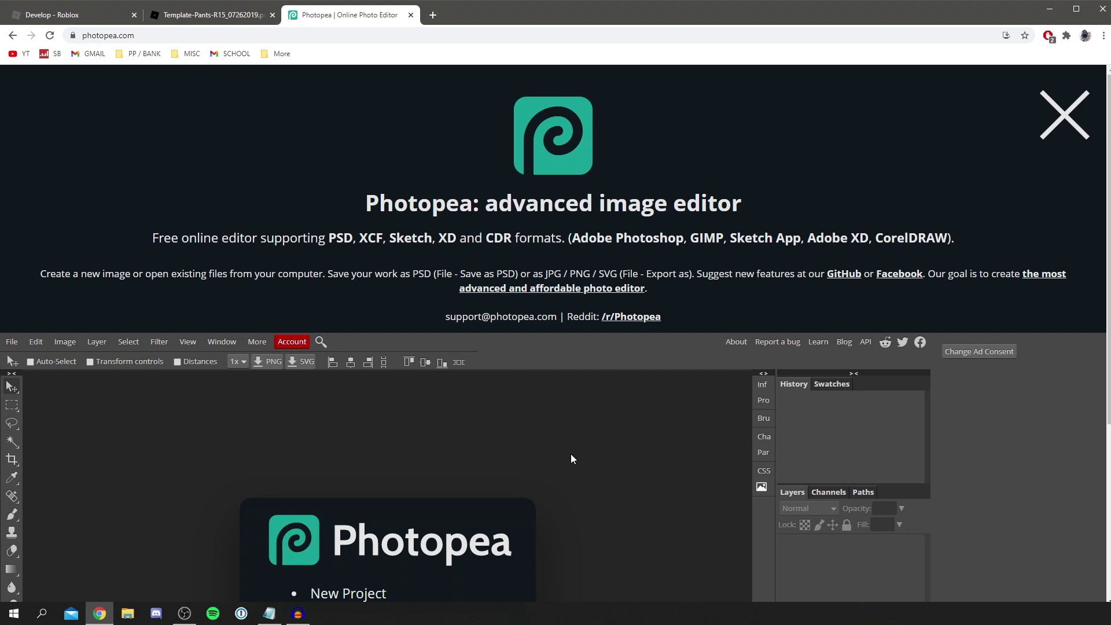
{"action": "left_click", "coordinate": [1069, 122]}
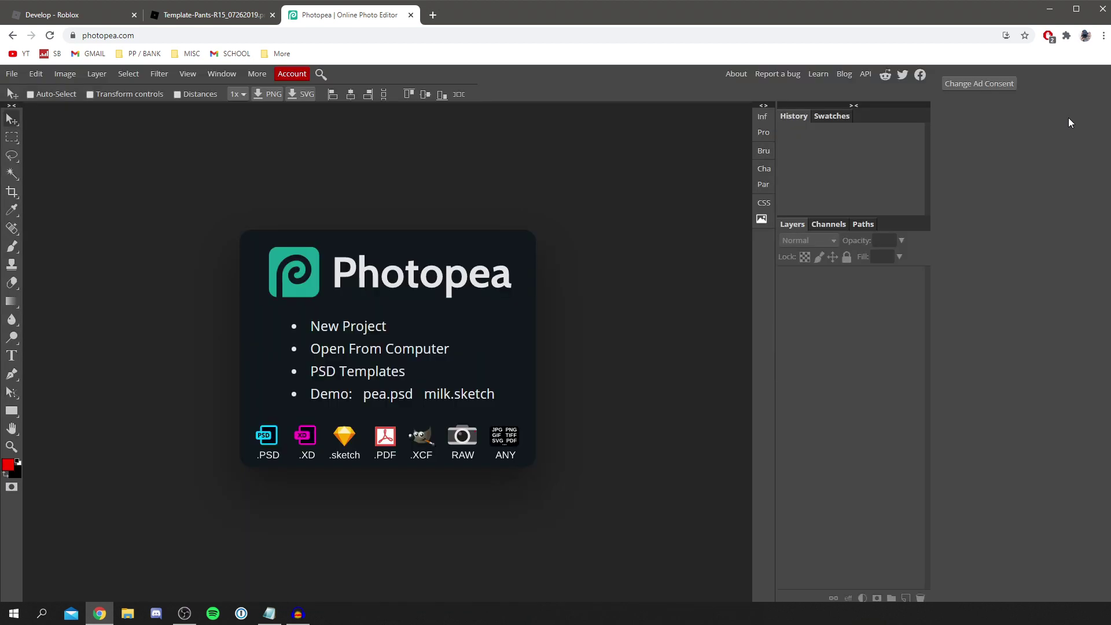
Open templates.png in Photopea and add a new empty layer above the template background
{"action": "left_click", "coordinate": [11, 74]}
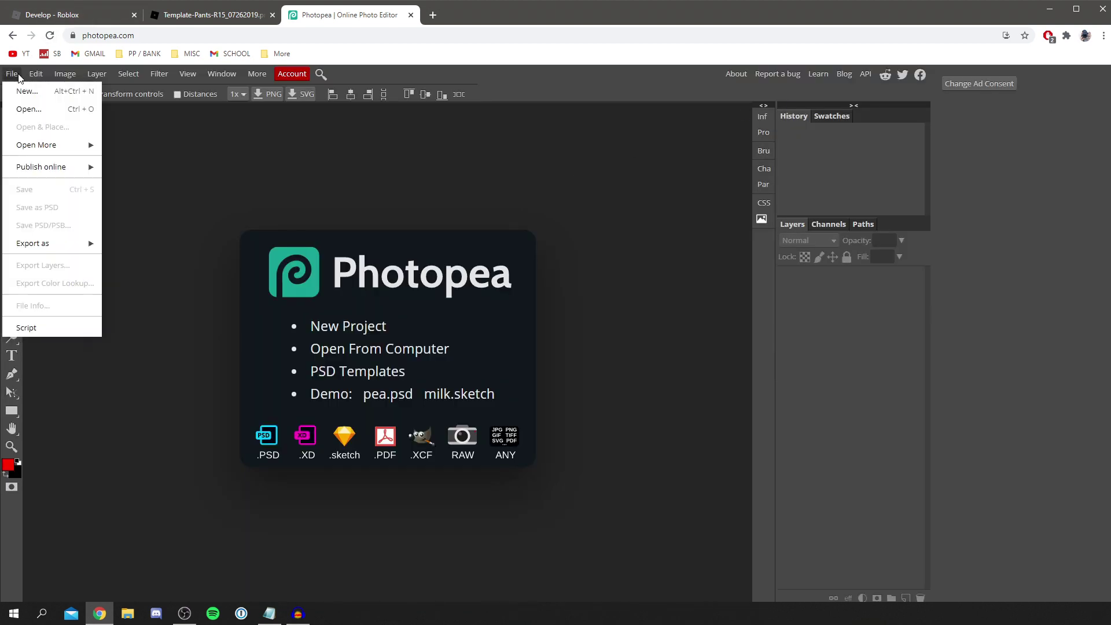
{"action": "left_click", "coordinate": [25, 110]}
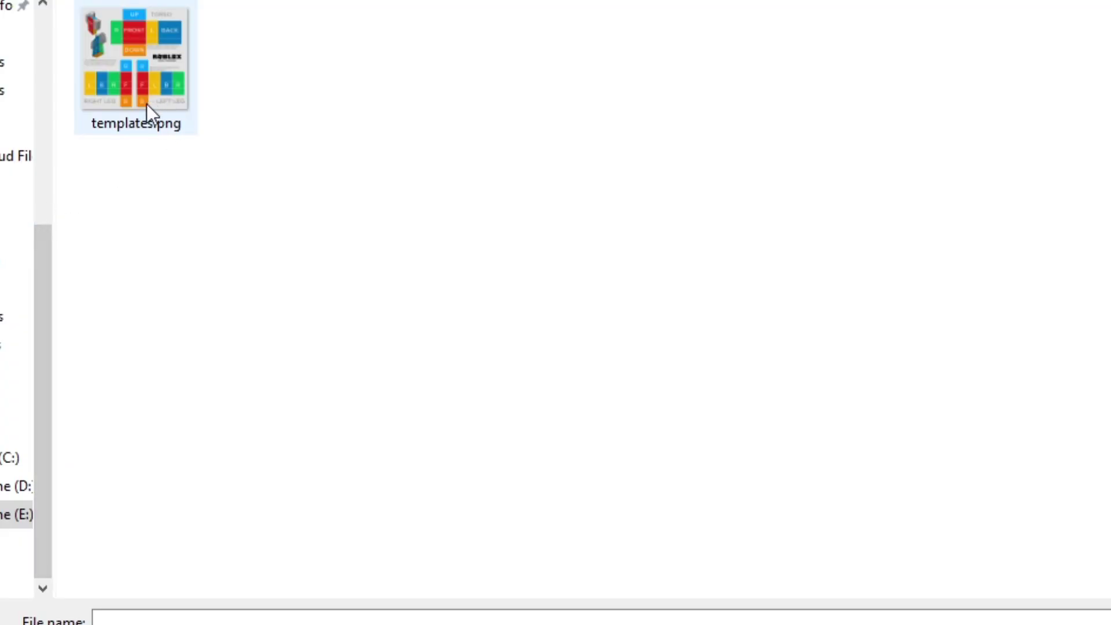
{"action": "double_click", "coordinate": [164, 89]}
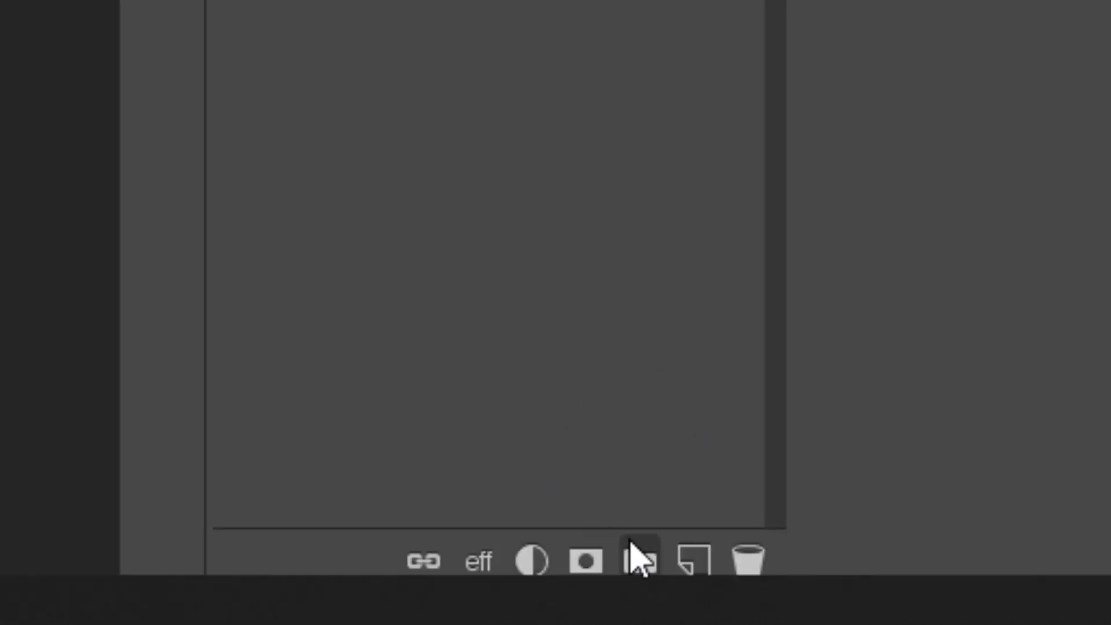
{"action": "left_click", "coordinate": [693, 557]}
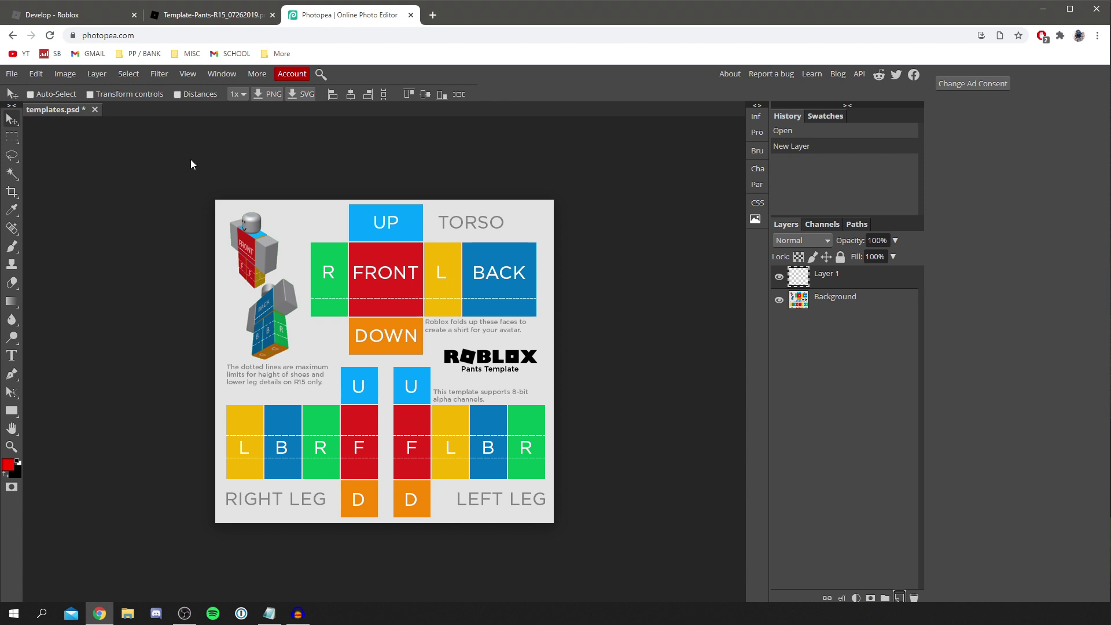
Make a rectangular selection around the right leg's L, B, R and F faces and set the foreground colour to light blue 4db7fb
{"action": "left_click", "coordinate": [14, 137]}
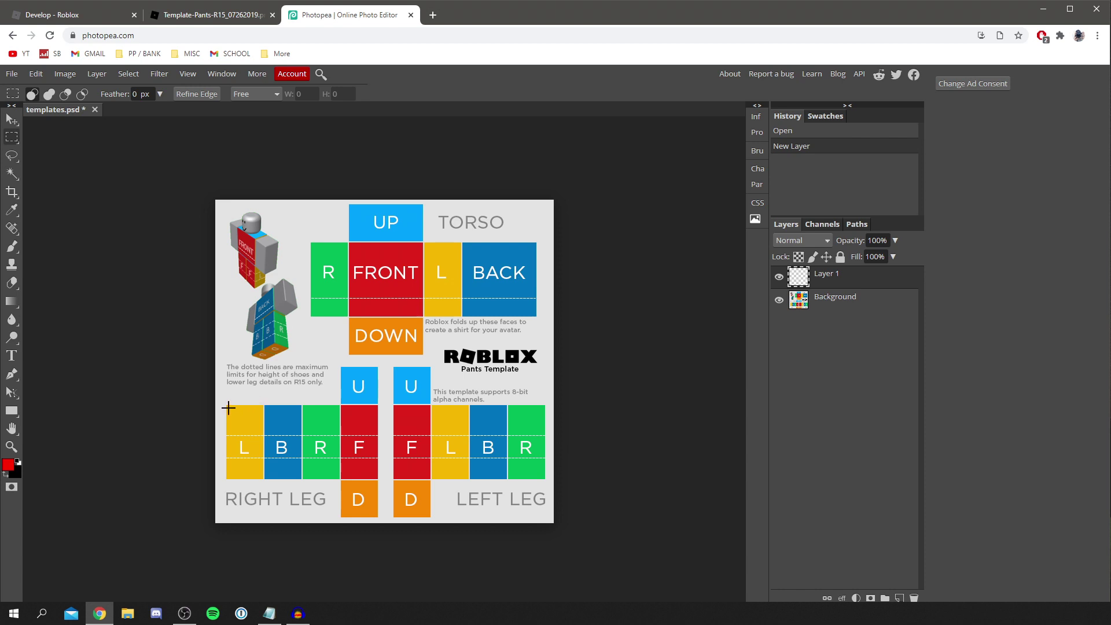
{"action": "left_click_drag", "start_coordinate": [226, 405], "coordinate": [378, 478]}
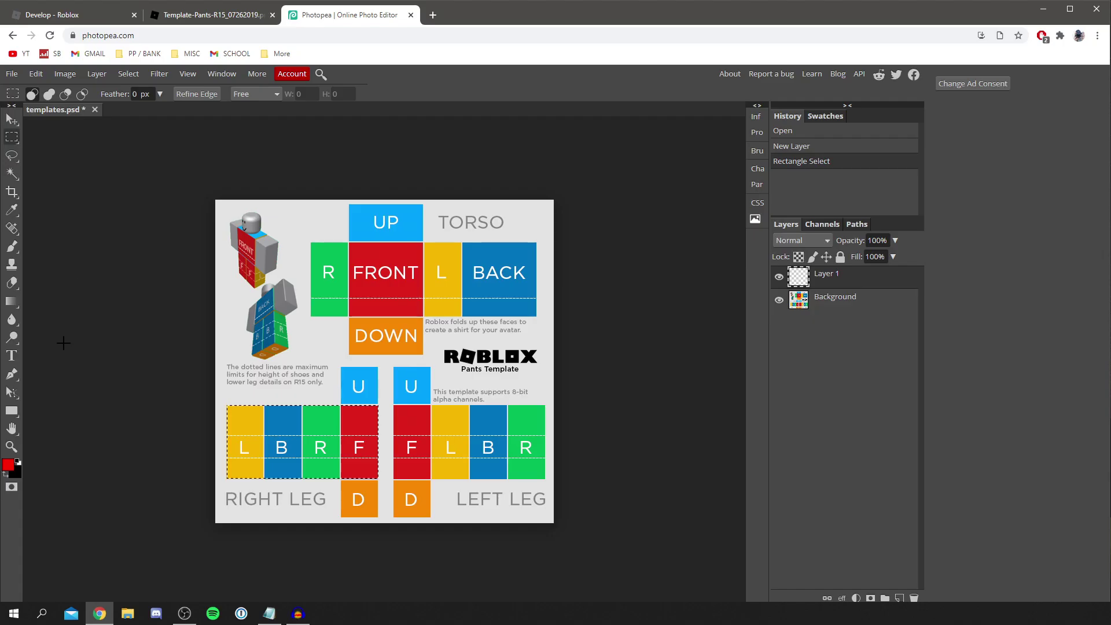
{"action": "left_click", "coordinate": [8, 465]}
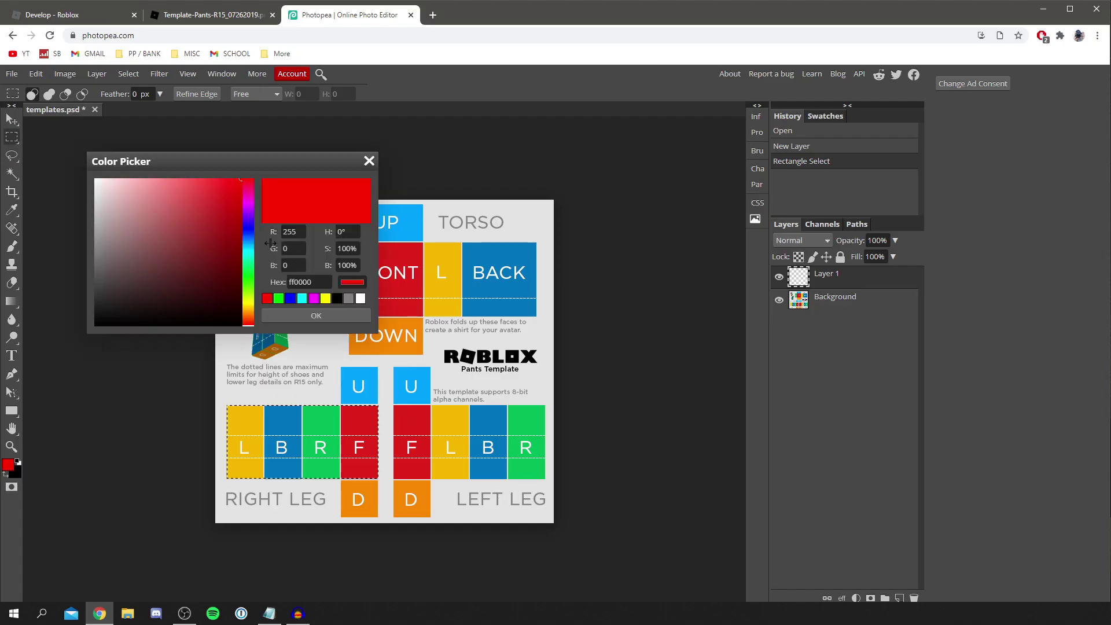
{"action": "left_click", "coordinate": [250, 242]}
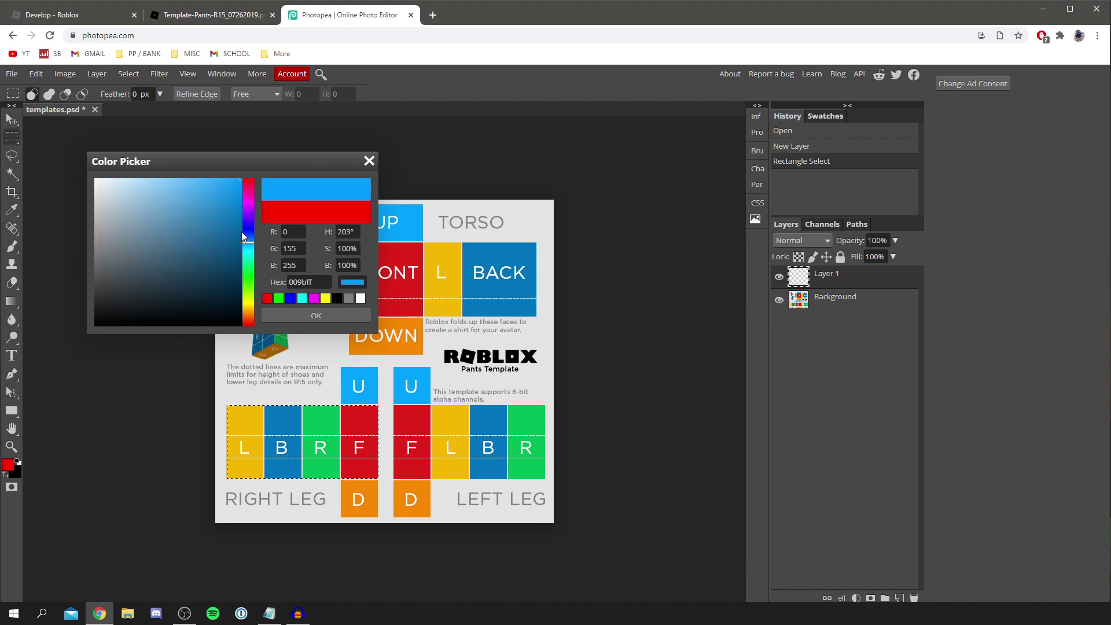
{"action": "left_click_drag", "start_coordinate": [232, 204], "coordinate": [197, 180]}
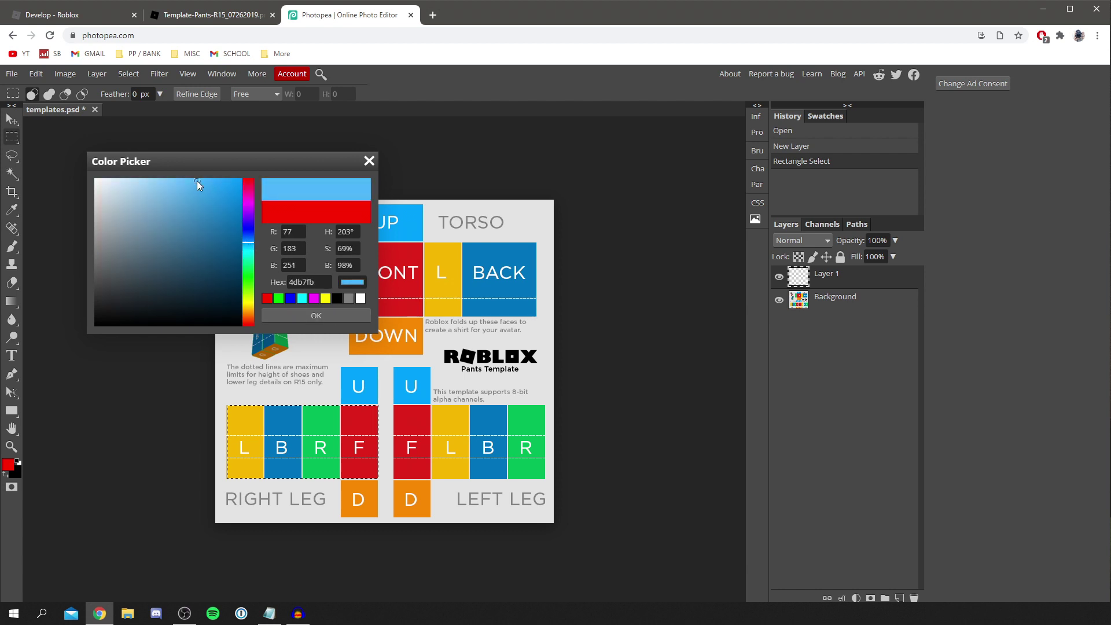
{"action": "left_click", "coordinate": [316, 315]}
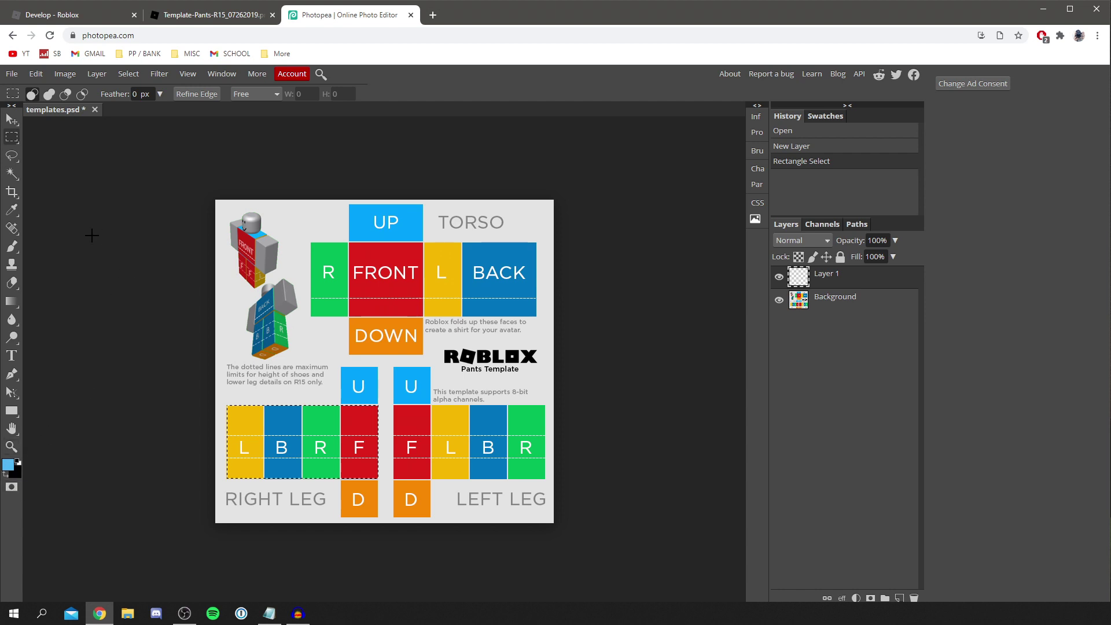
Paint the selected right leg faces light blue with a 432 px brush at 100% hardness, and deselect
{"action": "left_click", "coordinate": [12, 246]}
{"action": "left_click", "coordinate": [35, 261]}
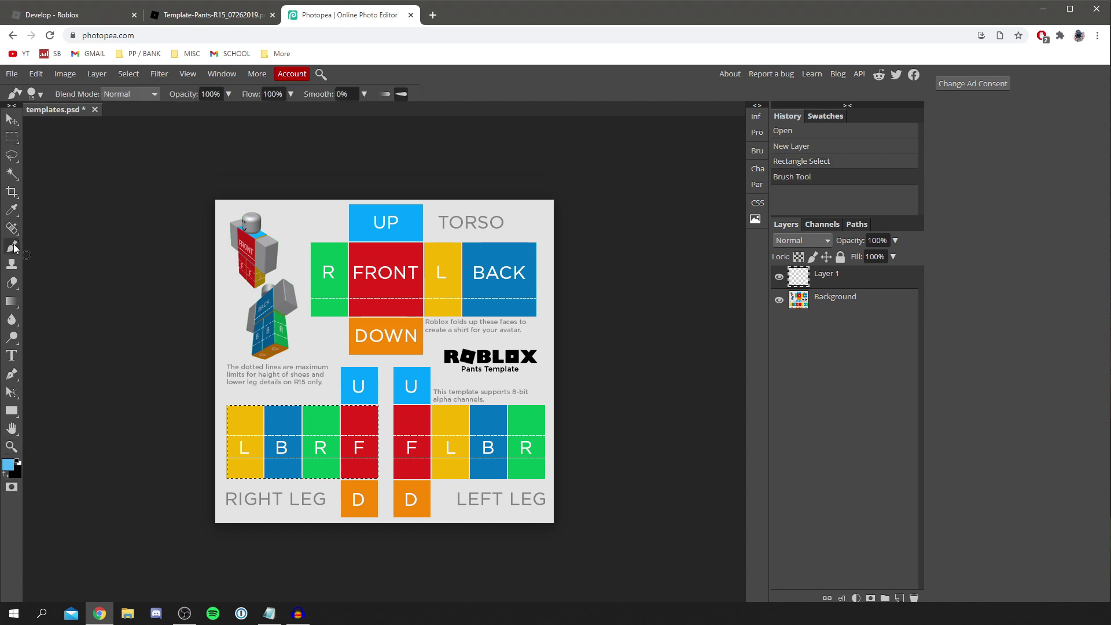
{"action": "left_click", "coordinate": [39, 95]}
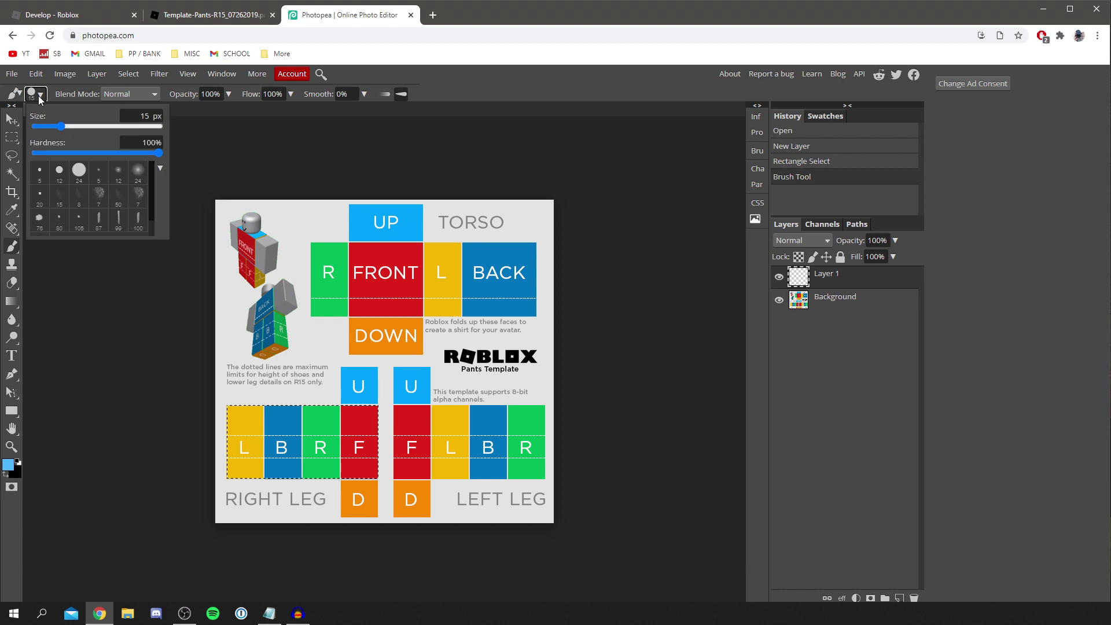
{"action": "left_click_drag", "start_coordinate": [61, 127], "coordinate": [125, 126]}
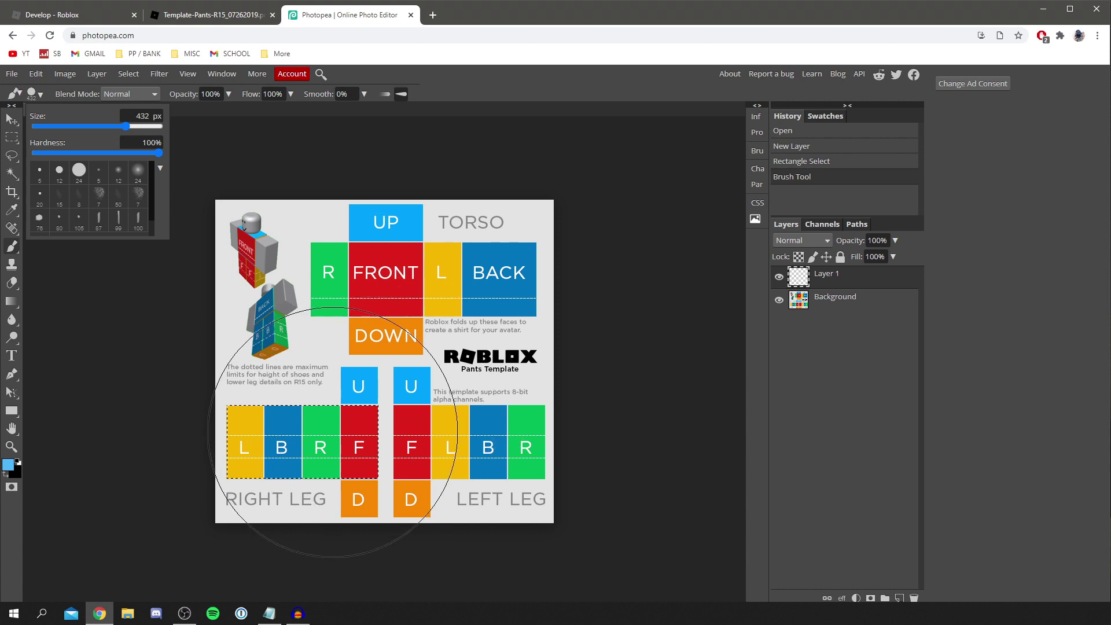
{"action": "left_click", "coordinate": [320, 446]}
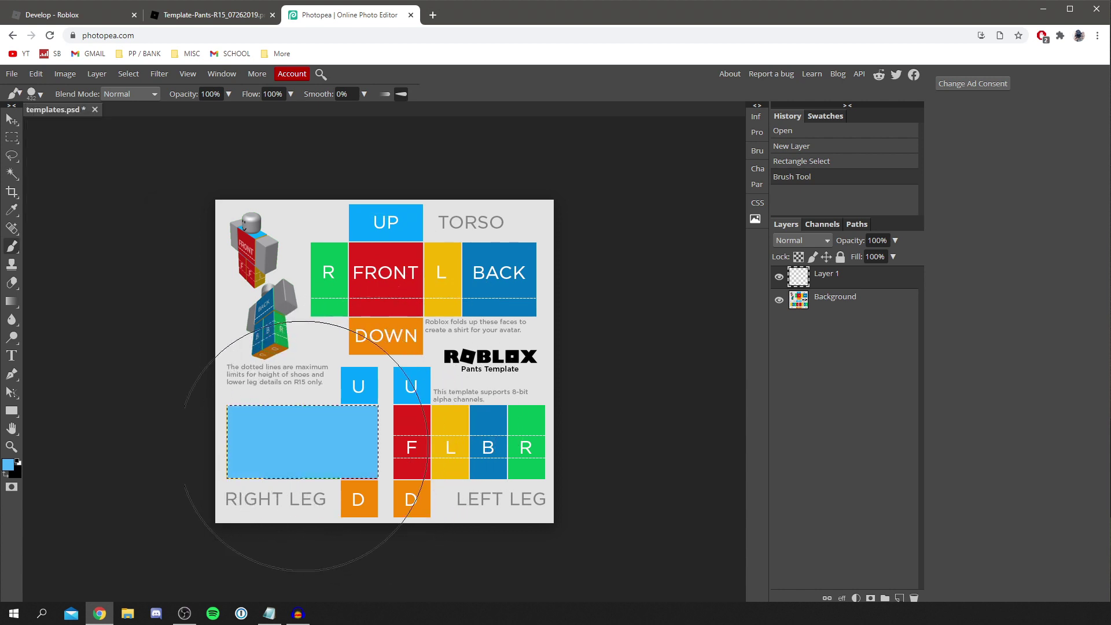
{"action": "left_click", "coordinate": [341, 434]}
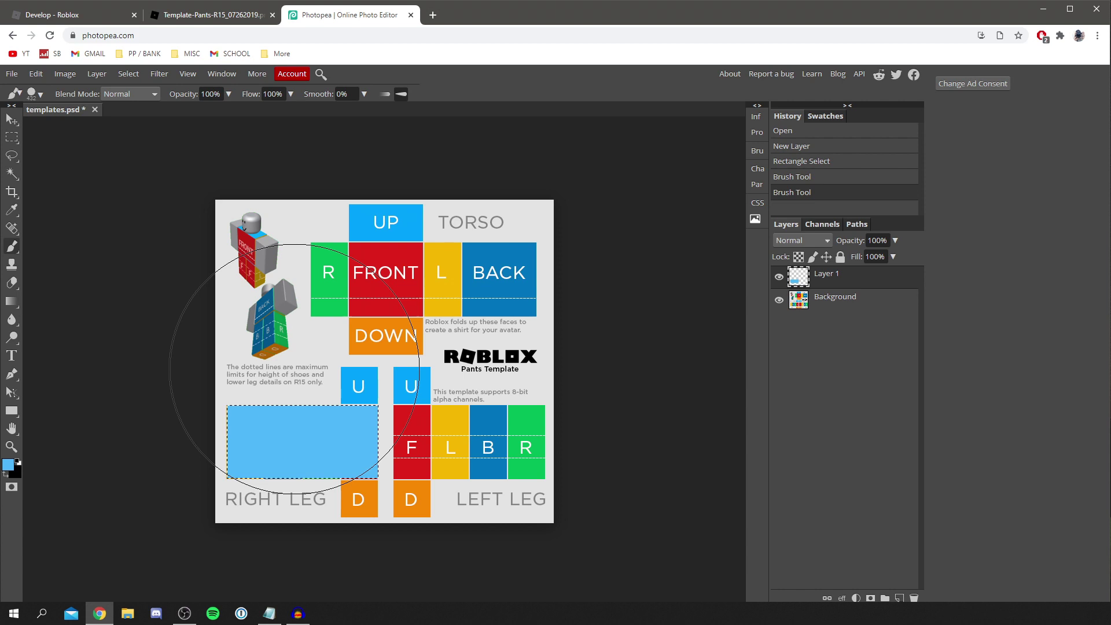
{"action": "key", "text": "ctrl+d"}
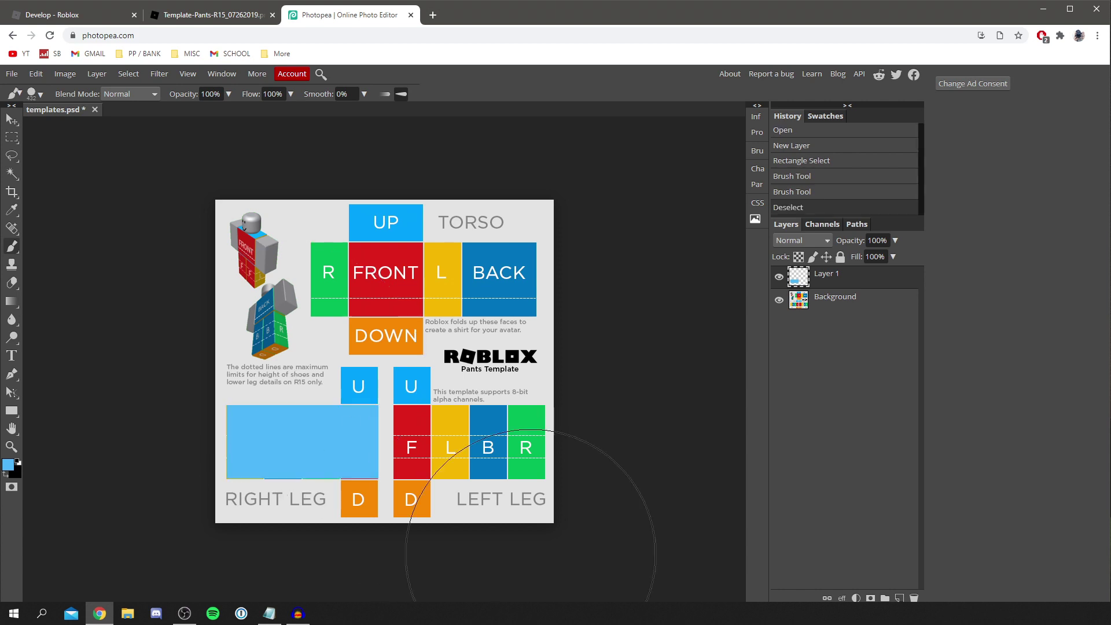
{"action": "left_click", "coordinate": [376, 472]}
{"action": "key", "text": "ctrl+z"}
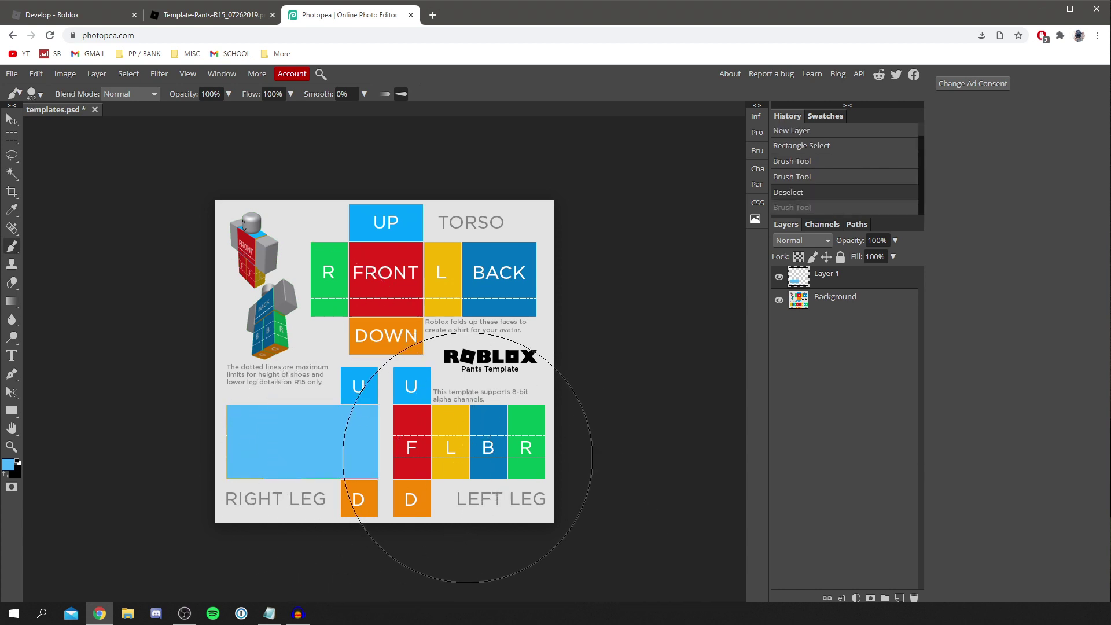
Duplicate Layer 1 and move the copy so the light blue block covers the left leg's F, L, B and R faces
{"action": "right_click", "coordinate": [834, 278]}
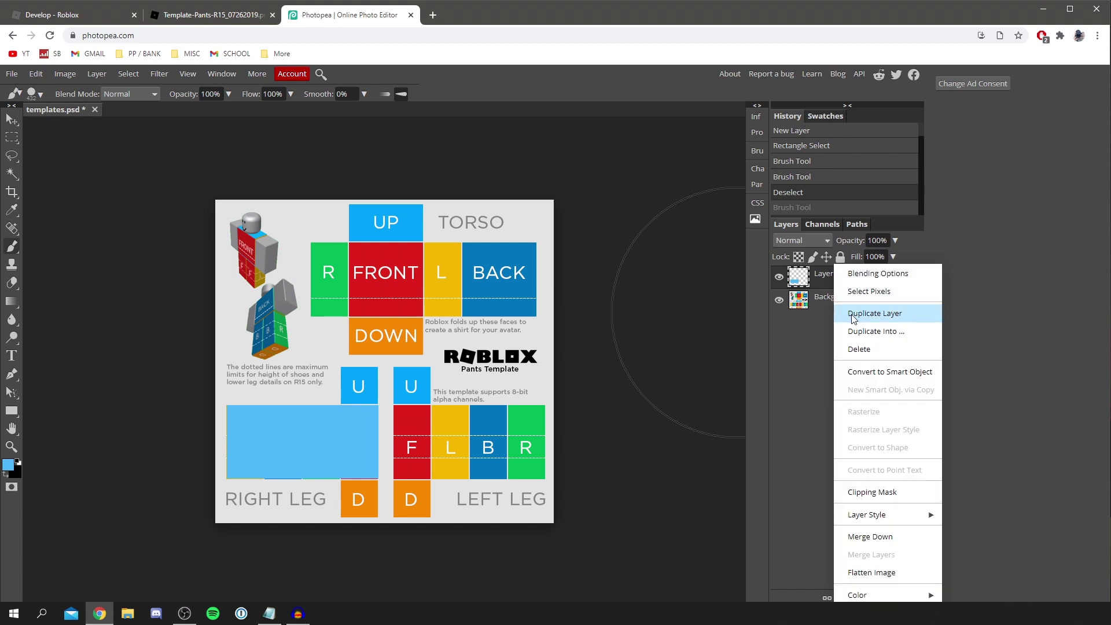
{"action": "left_click", "coordinate": [871, 313]}
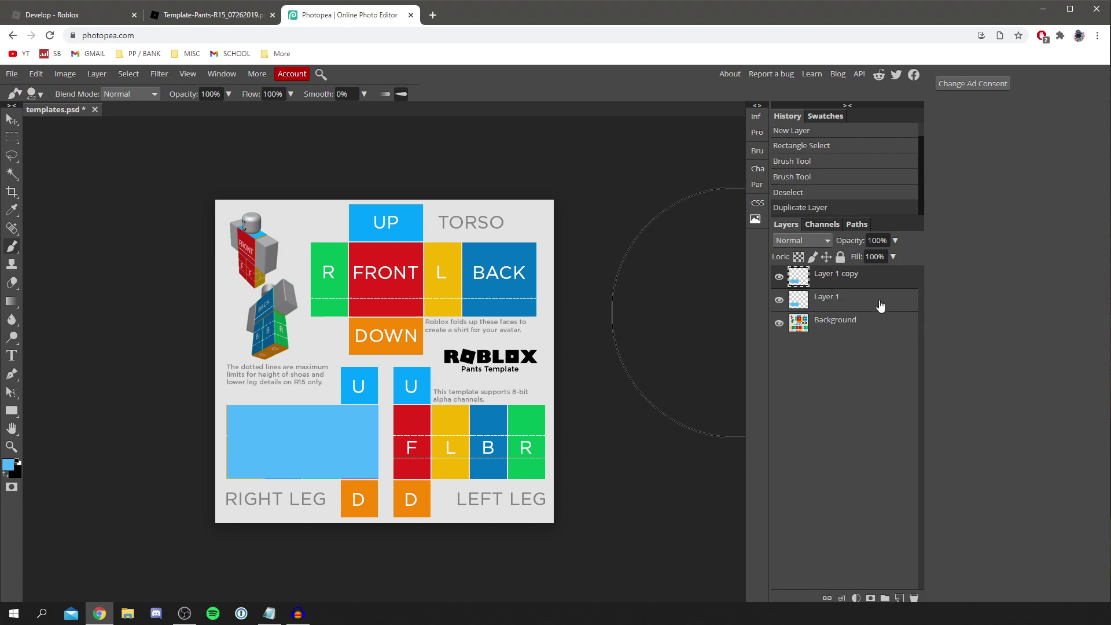
{"action": "key", "text": "v"}
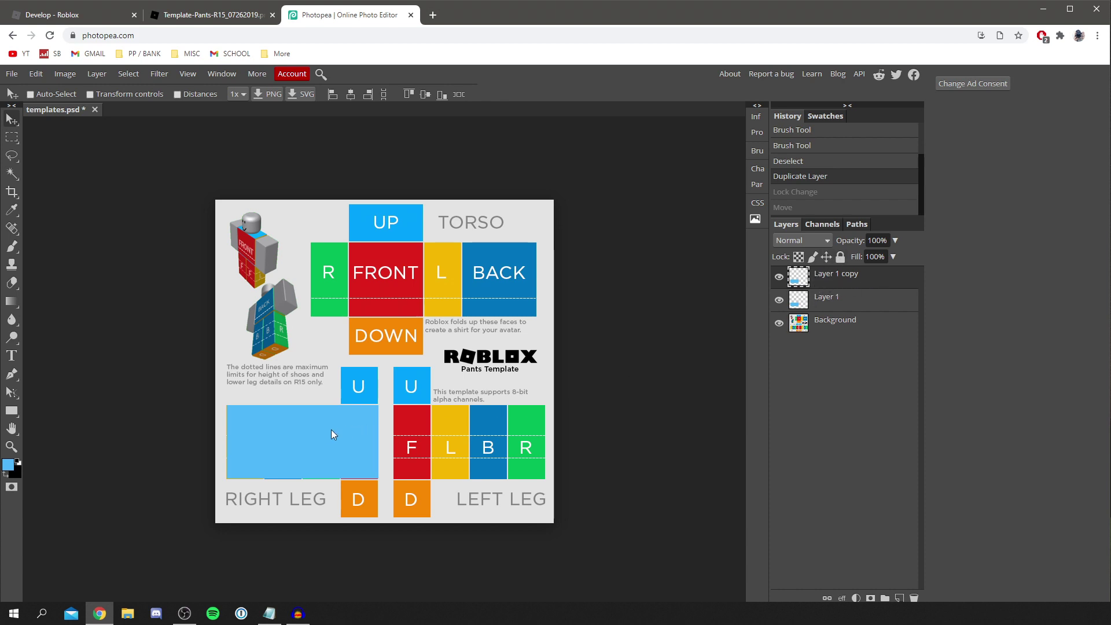
{"action": "left_click_drag", "start_coordinate": [279, 453], "coordinate": [446, 454]}
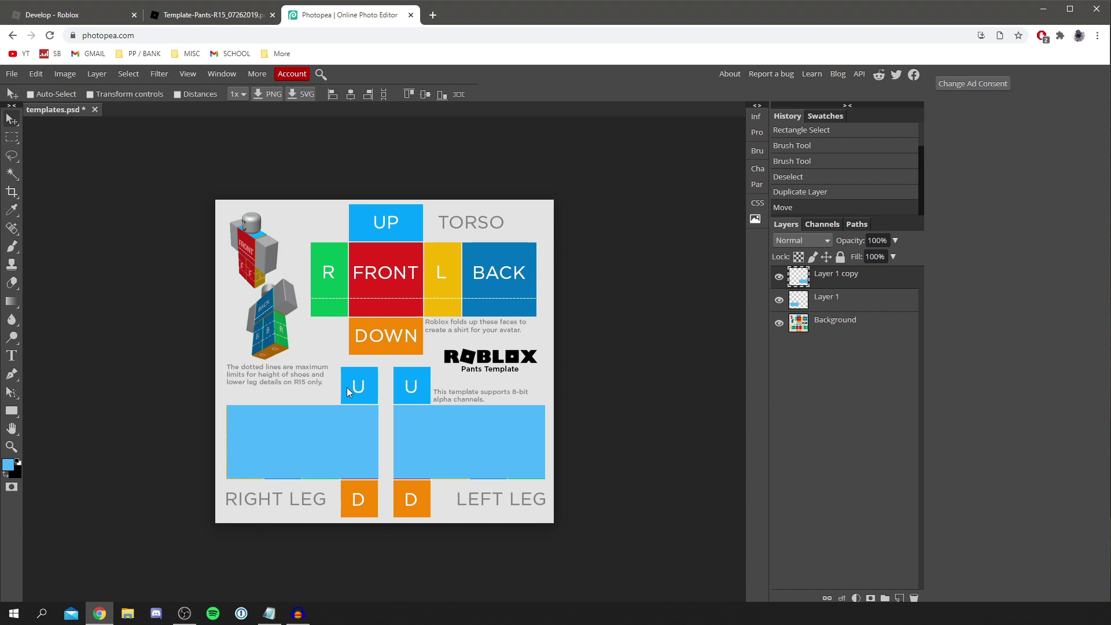
Add a new layer and select the right leg's front column from the U face down through the D face
{"action": "left_click", "coordinate": [899, 598]}
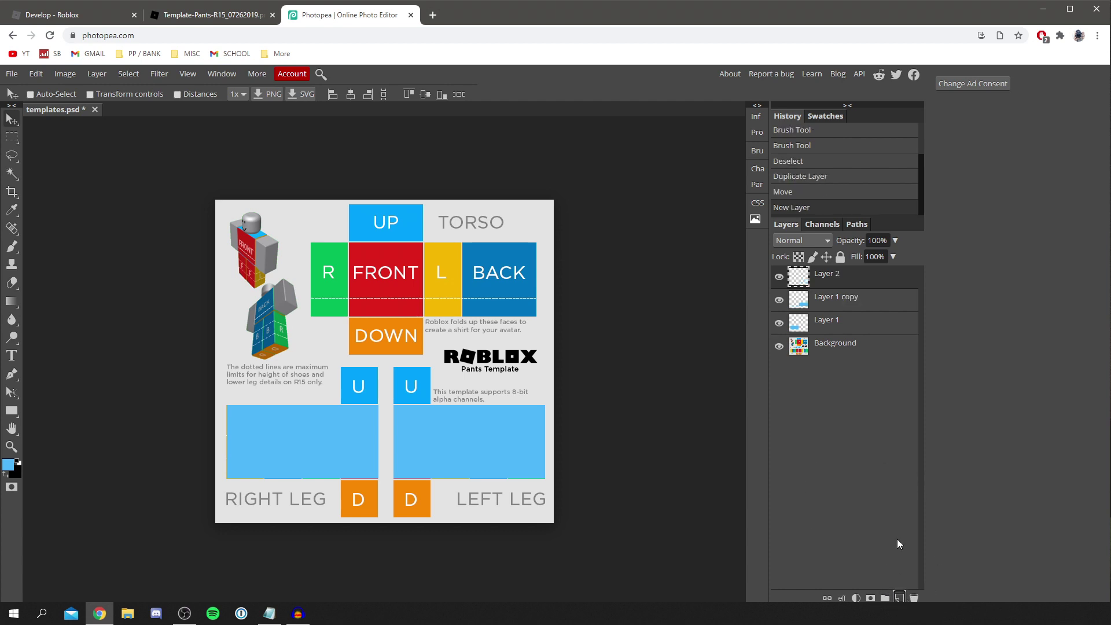
{"action": "left_click", "coordinate": [12, 137]}
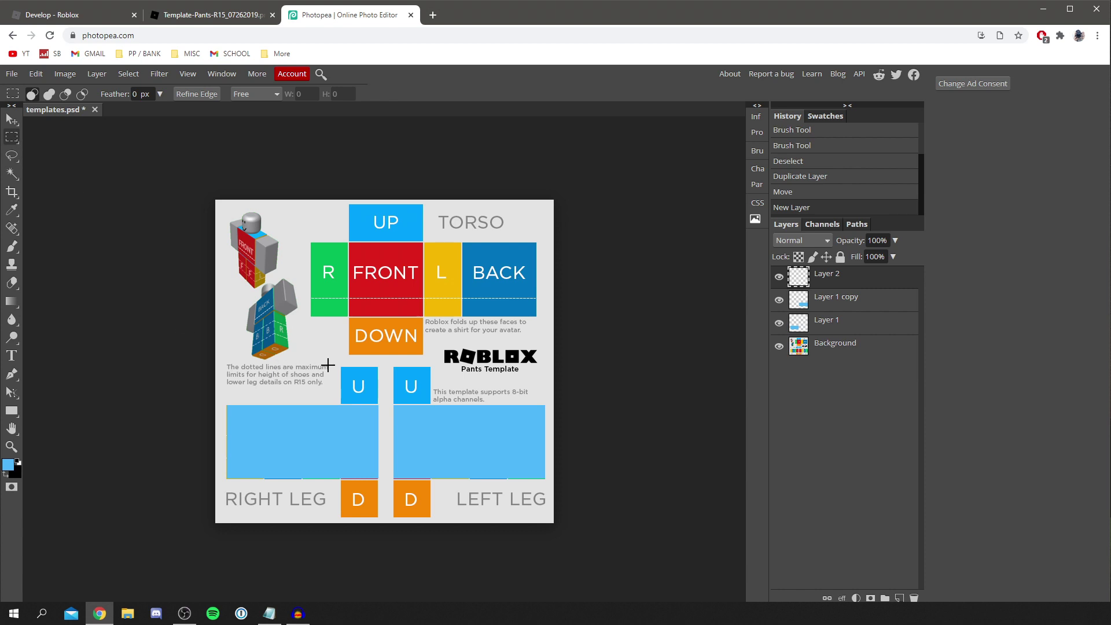
{"action": "left_click_drag", "start_coordinate": [342, 365], "coordinate": [377, 518]}
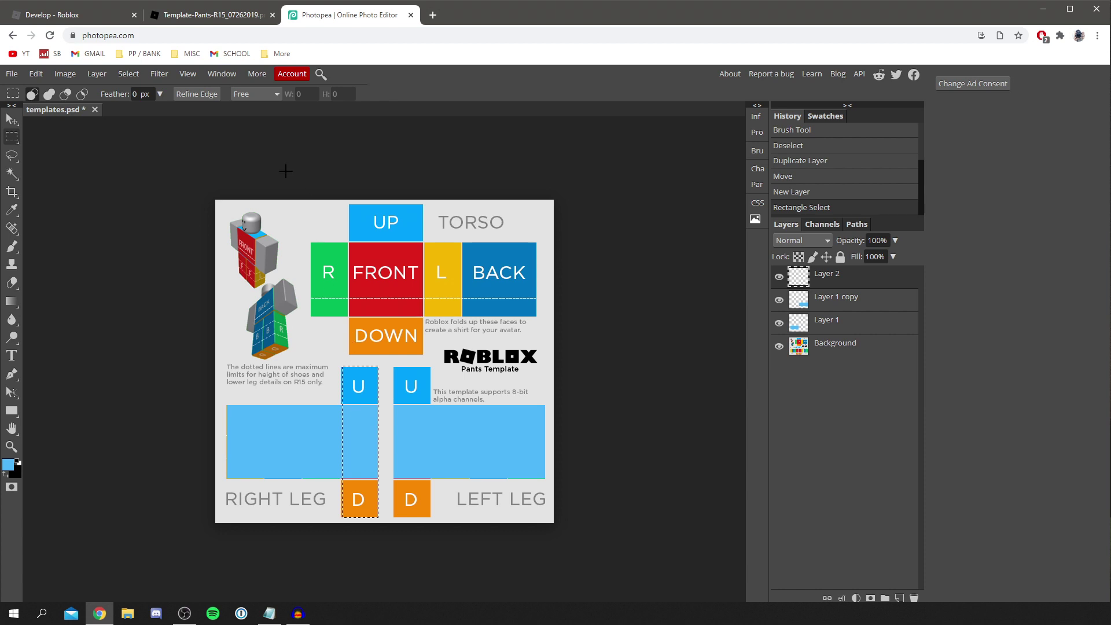
Set the foreground colour to turquoise 4dfaec and brush over the selected right leg column
{"action": "left_click", "coordinate": [13, 247]}
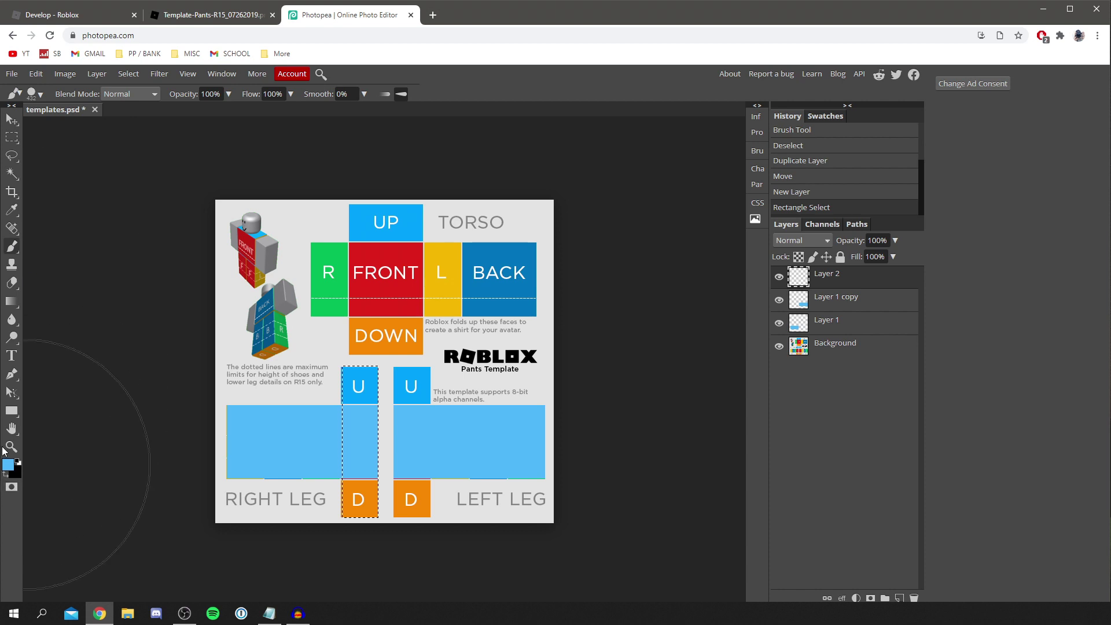
{"action": "left_click", "coordinate": [7, 463]}
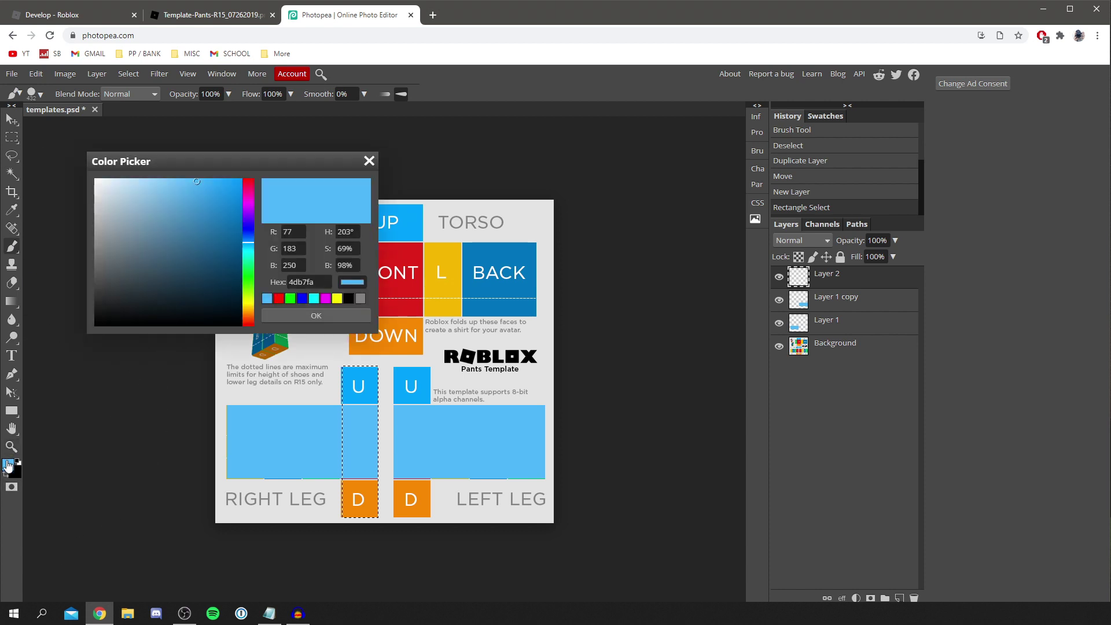
{"action": "left_click", "coordinate": [249, 256]}
{"action": "left_click_drag", "start_coordinate": [250, 256], "coordinate": [249, 259]}
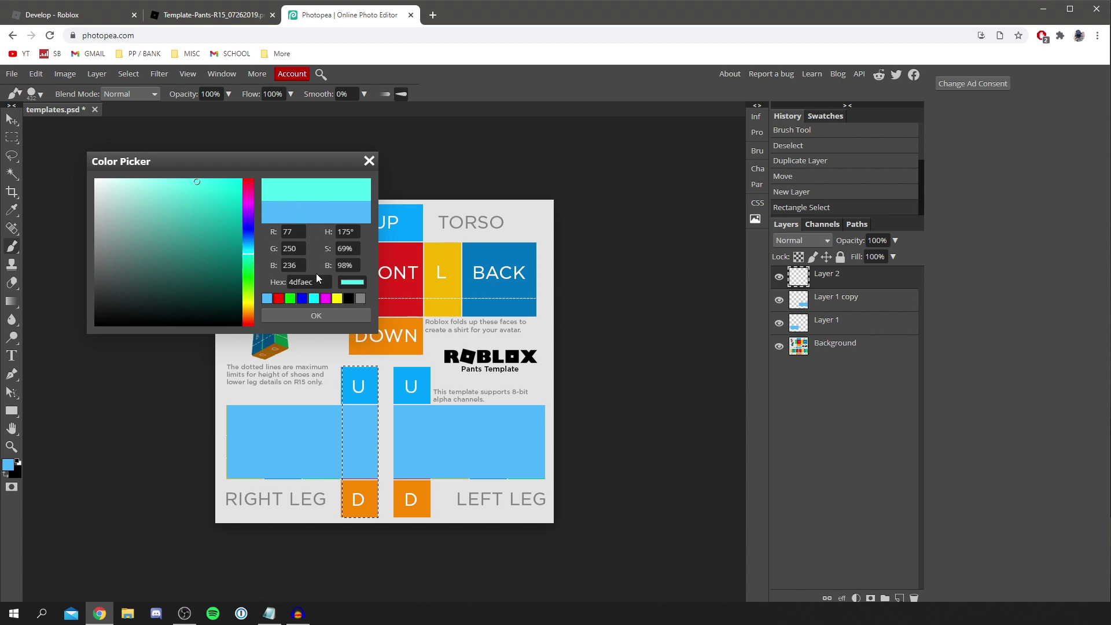
{"action": "left_click", "coordinate": [316, 315]}
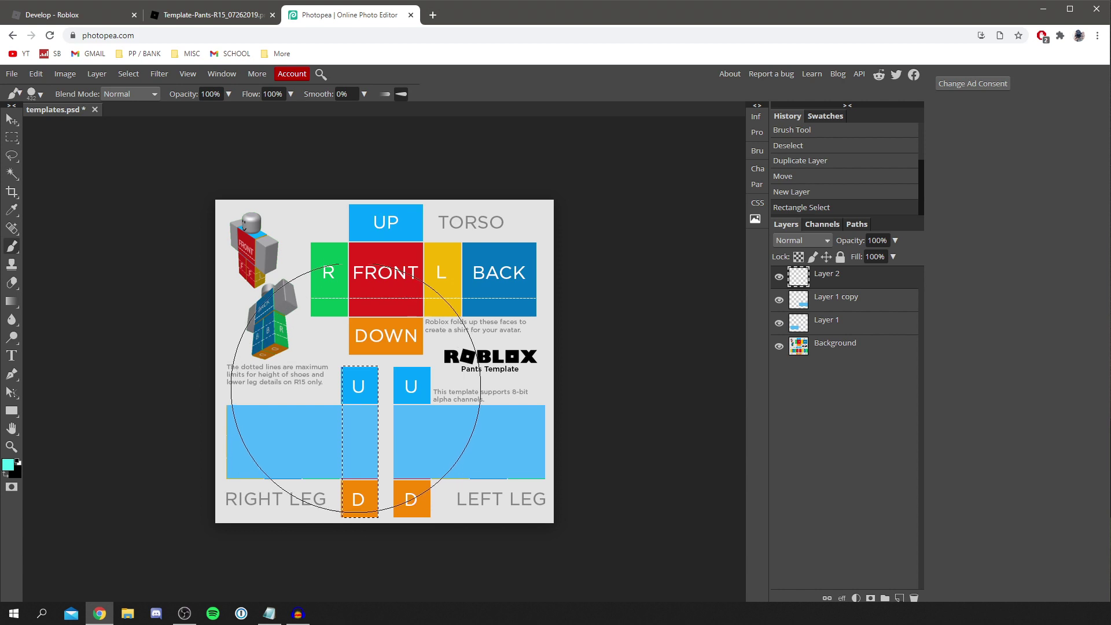
{"action": "left_click", "coordinate": [355, 394]}
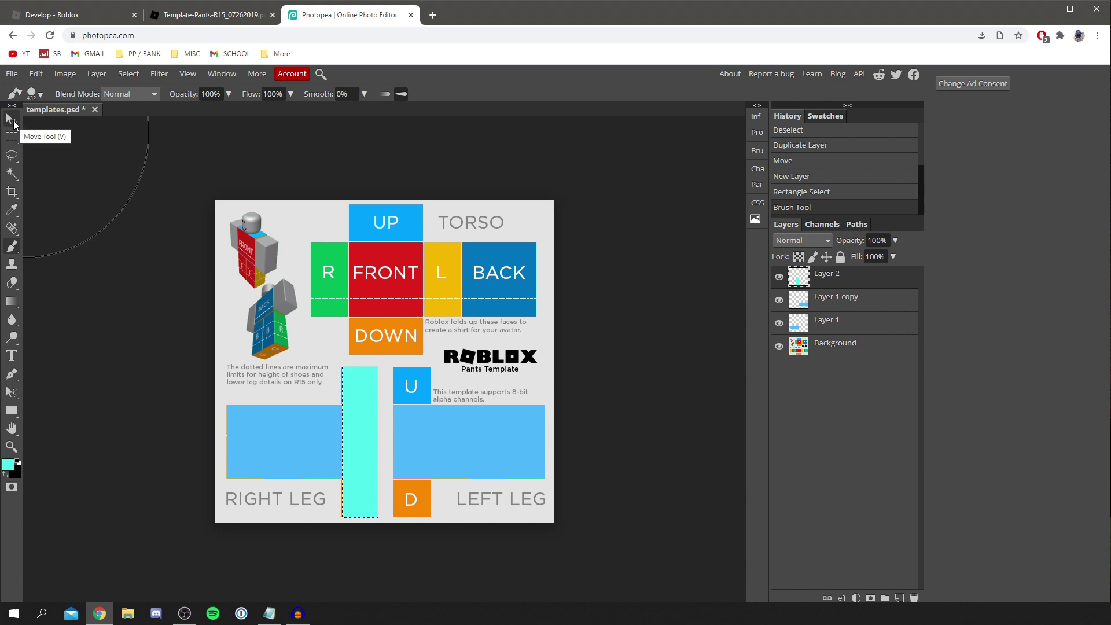
Deselect and nudge the turquoise strip slightly left to line up with the right leg's front column
{"action": "left_click", "coordinate": [12, 120]}
{"action": "key", "text": "ctrl+d"}
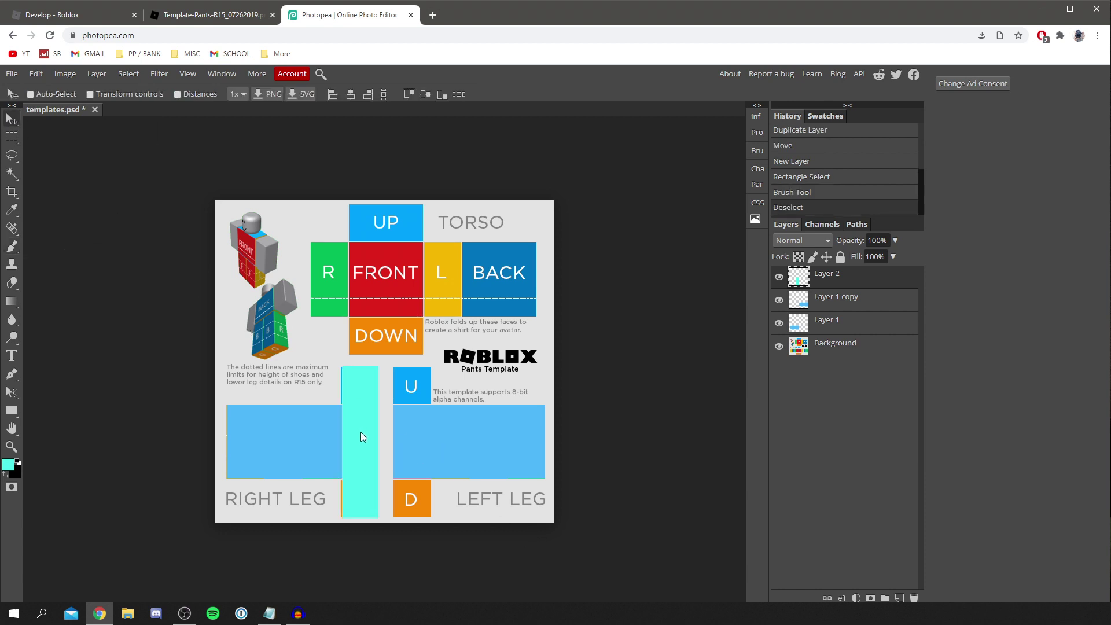
{"action": "key", "text": "Left"}
{"action": "key", "text": "Left"}
{"action": "key", "text": "Left"}
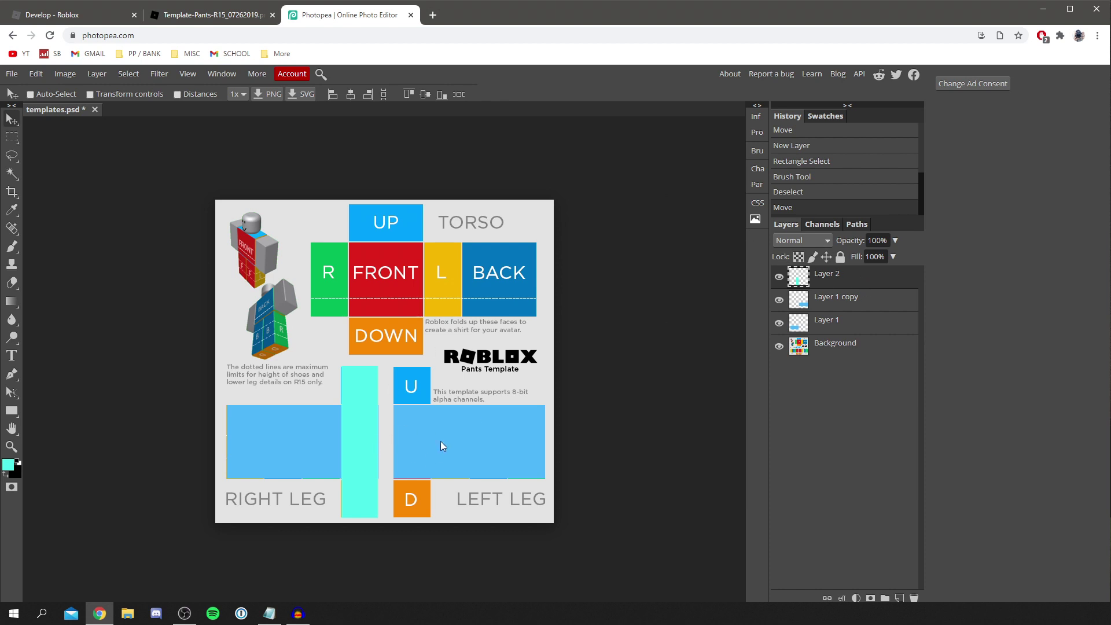
Duplicate Layer 2 and move the copied turquoise strip over the left leg's front column
{"action": "right_click", "coordinate": [816, 273]}
{"action": "left_click", "coordinate": [860, 313]}
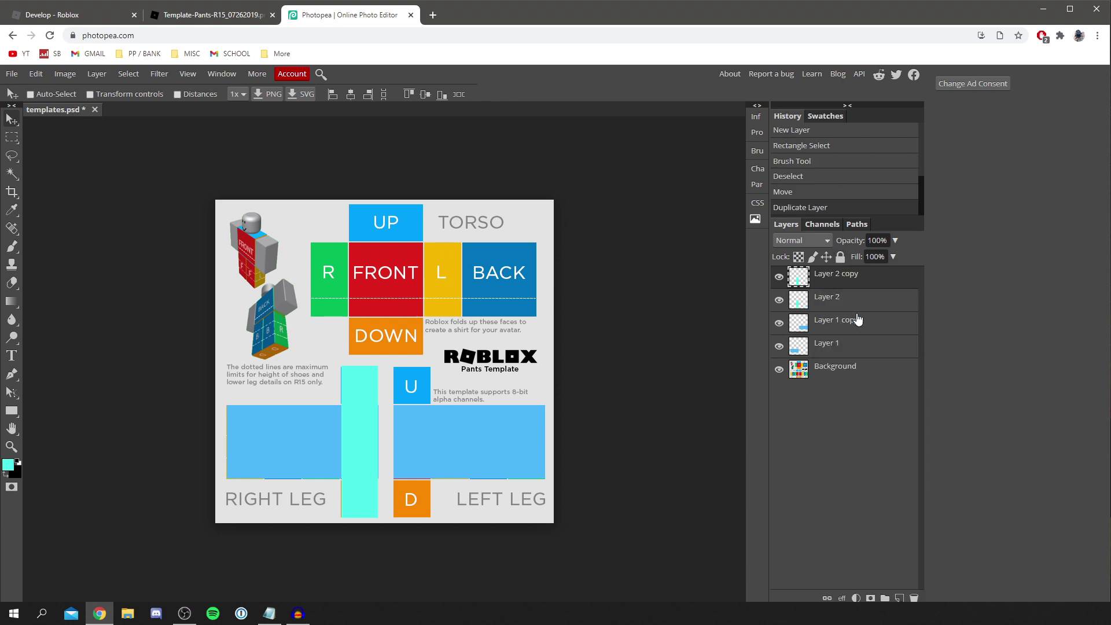
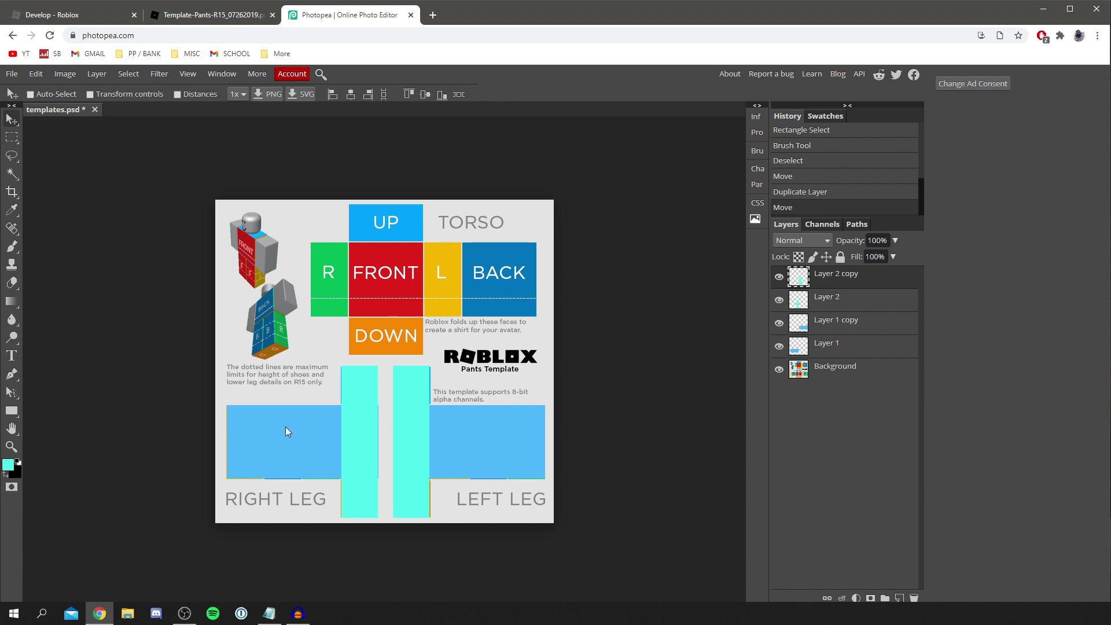
Try to place an image file into the pants template with Open & Place
{"action": "left_click", "coordinate": [11, 75]}
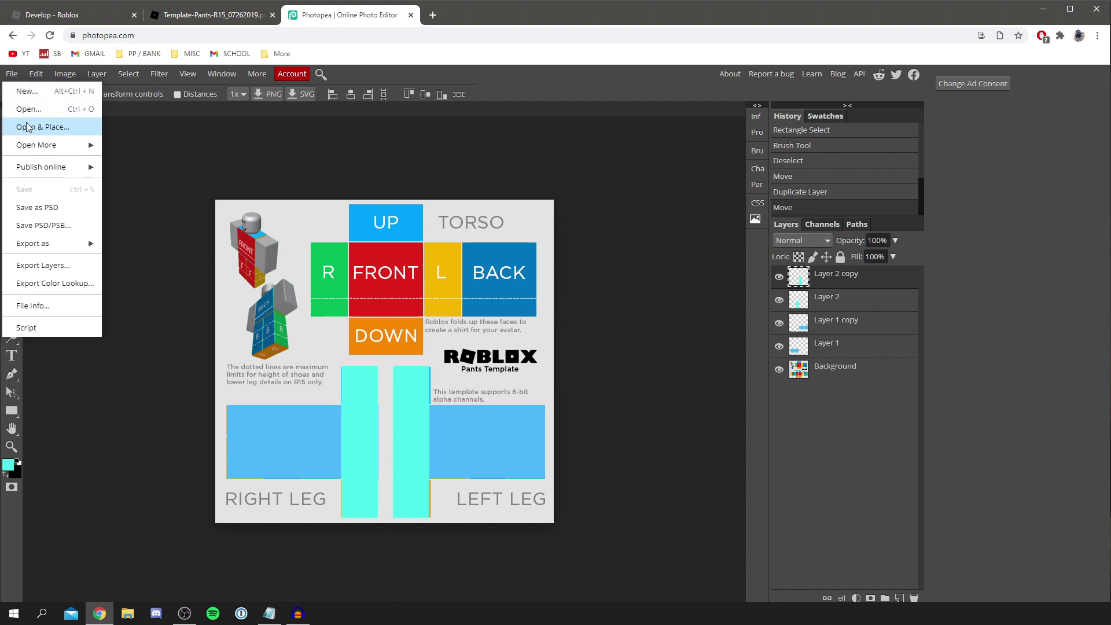
{"action": "left_click", "coordinate": [61, 133]}
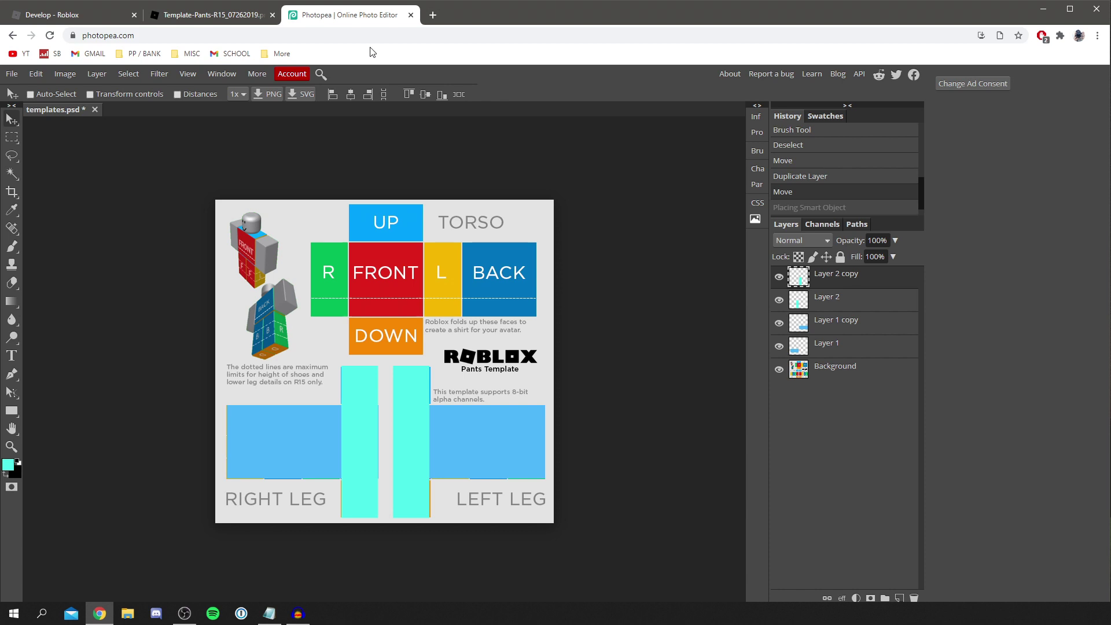
Search Google Images for roblox shader pants in a new browser tab and open the preview of the first shading template
{"action": "left_click", "coordinate": [432, 15]}
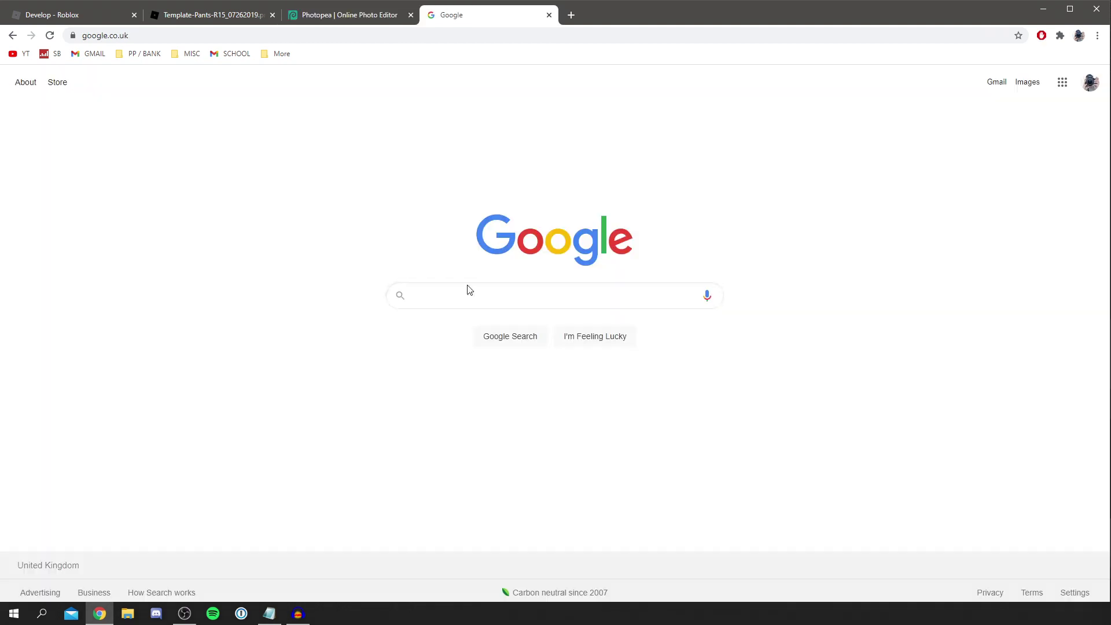
{"action": "type", "text": "roblox shader pants"}
{"action": "key", "text": "Return"}
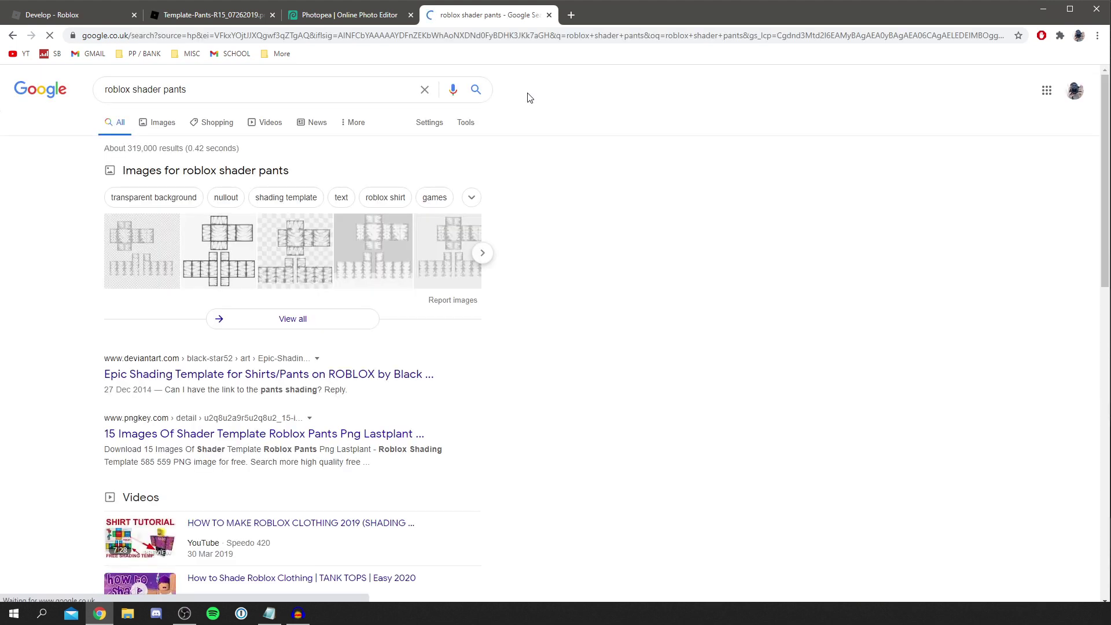
{"action": "left_click", "coordinate": [152, 126]}
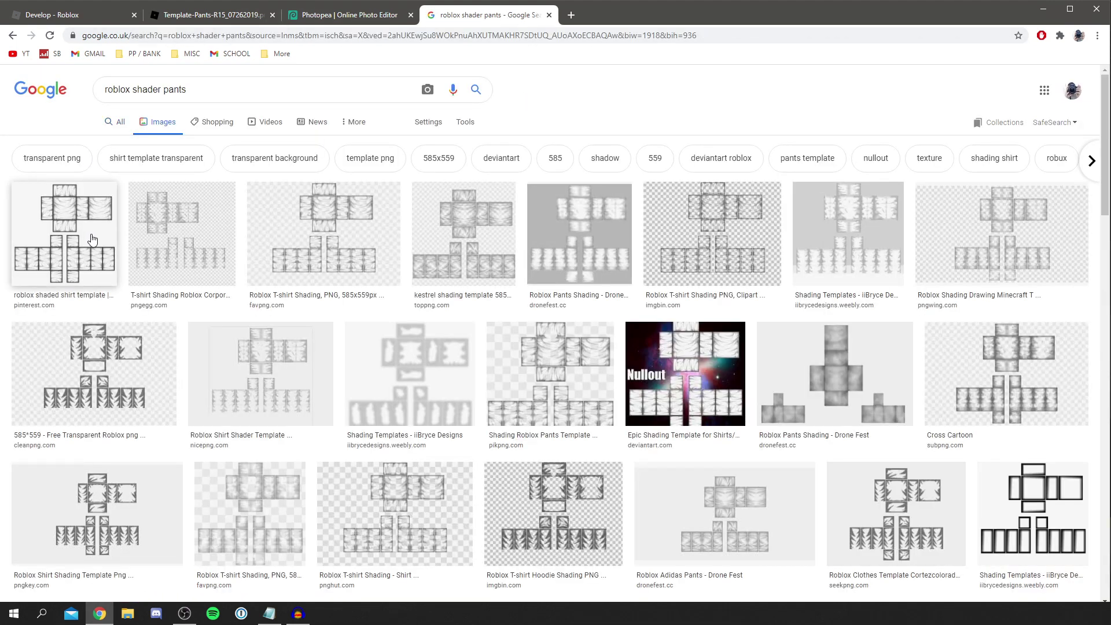
{"action": "left_click", "coordinate": [92, 239]}
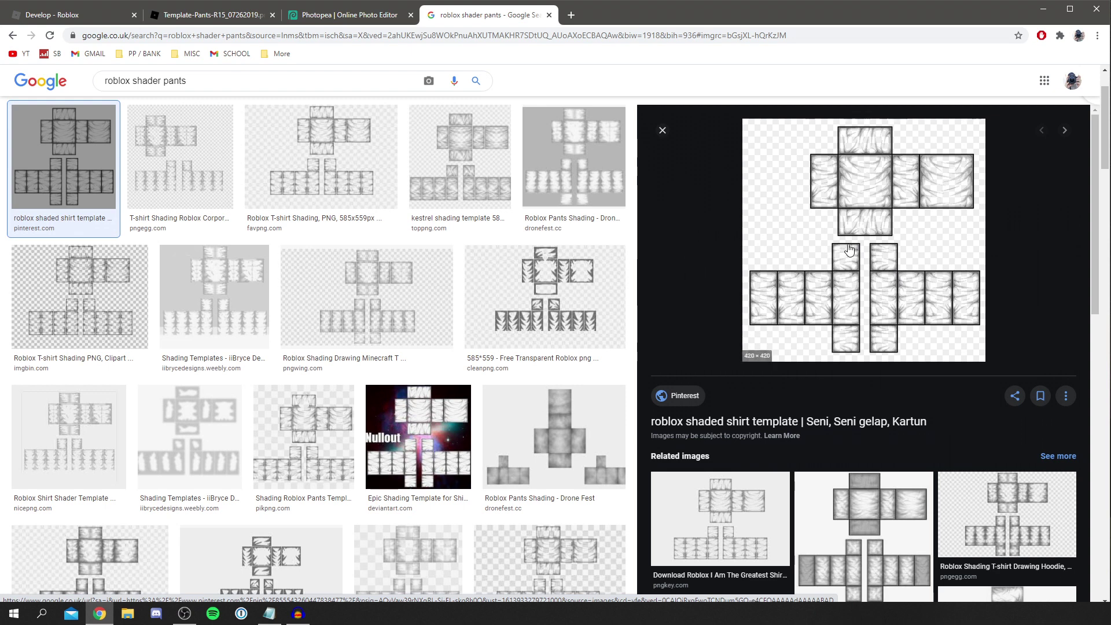
Save the previewed shading template image into the roblox folder as a PNG named shader
{"action": "right_click", "coordinate": [834, 227]}
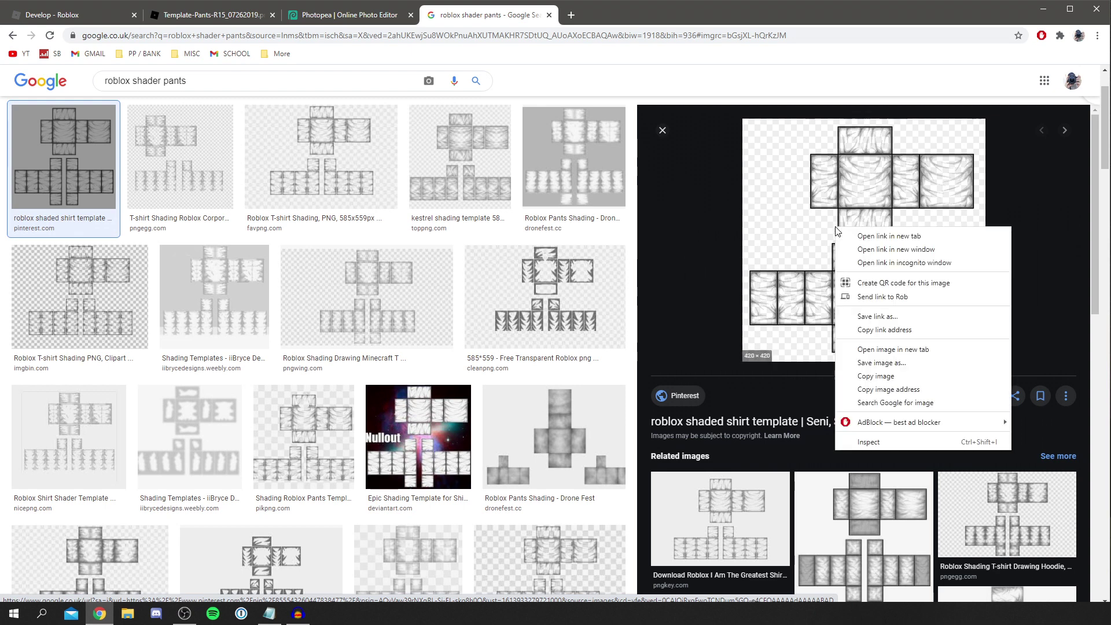
{"action": "left_click", "coordinate": [874, 363]}
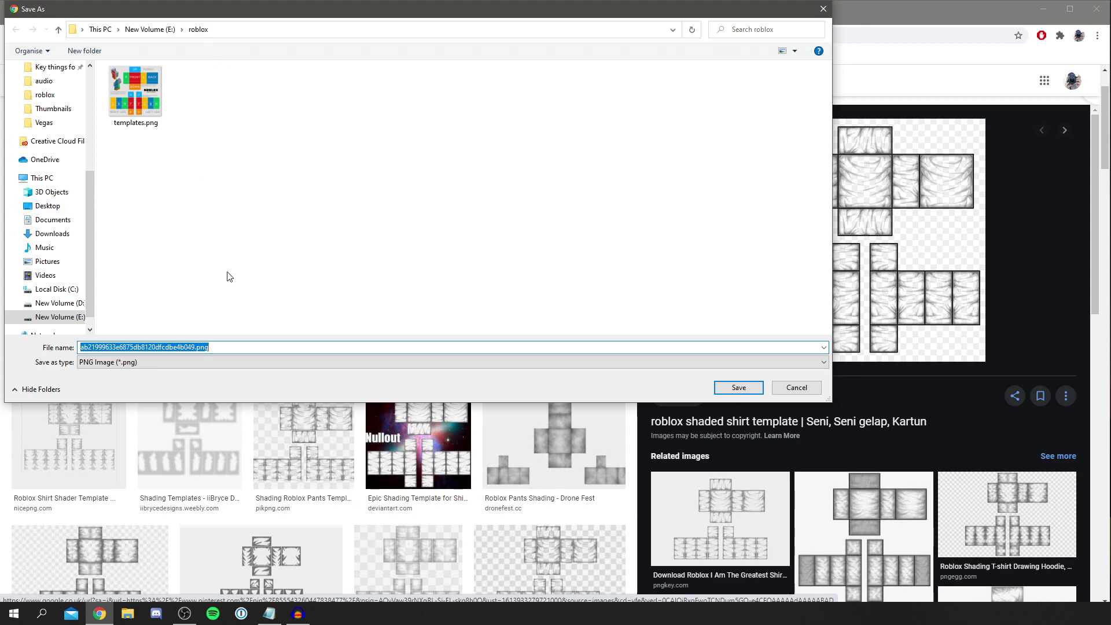
{"action": "type", "text": "shader"}
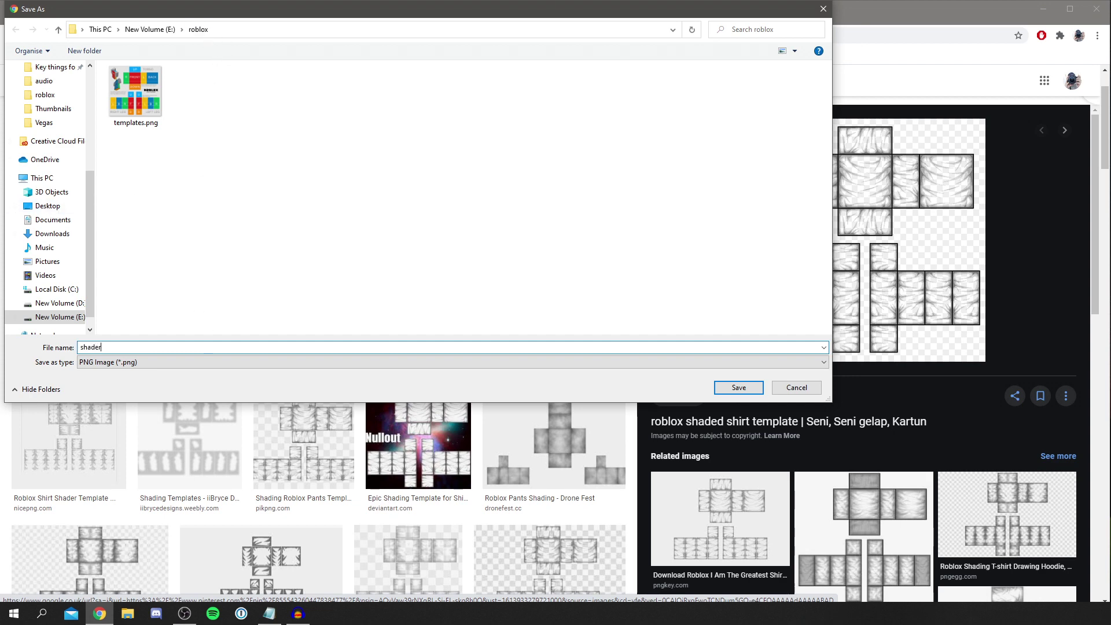
{"action": "key", "text": "Return"}
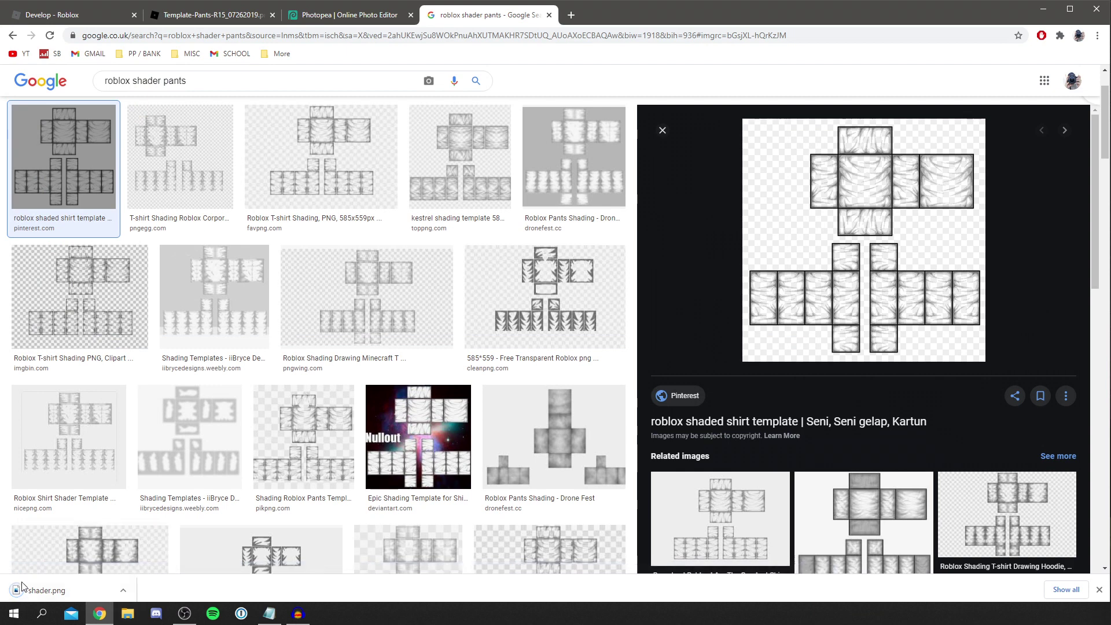
Switch to Photopea, place shader.png into the pants template and scale it to fill the canvas, about 139% wide and 133% high
{"action": "left_click", "coordinate": [339, 17]}
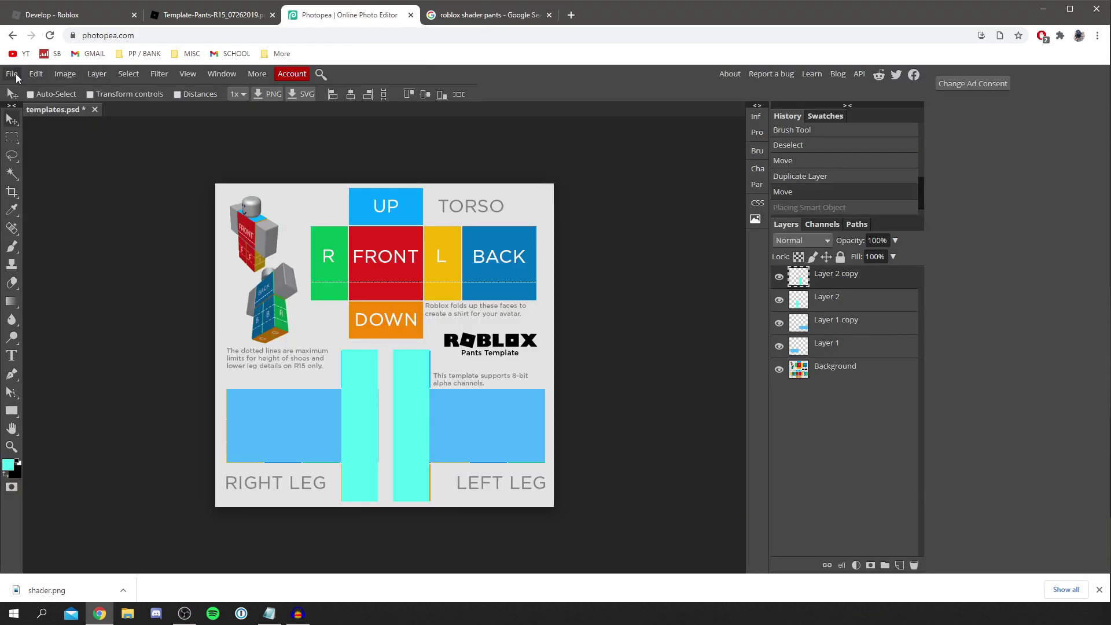
{"action": "left_click", "coordinate": [12, 74]}
{"action": "left_click", "coordinate": [75, 125]}
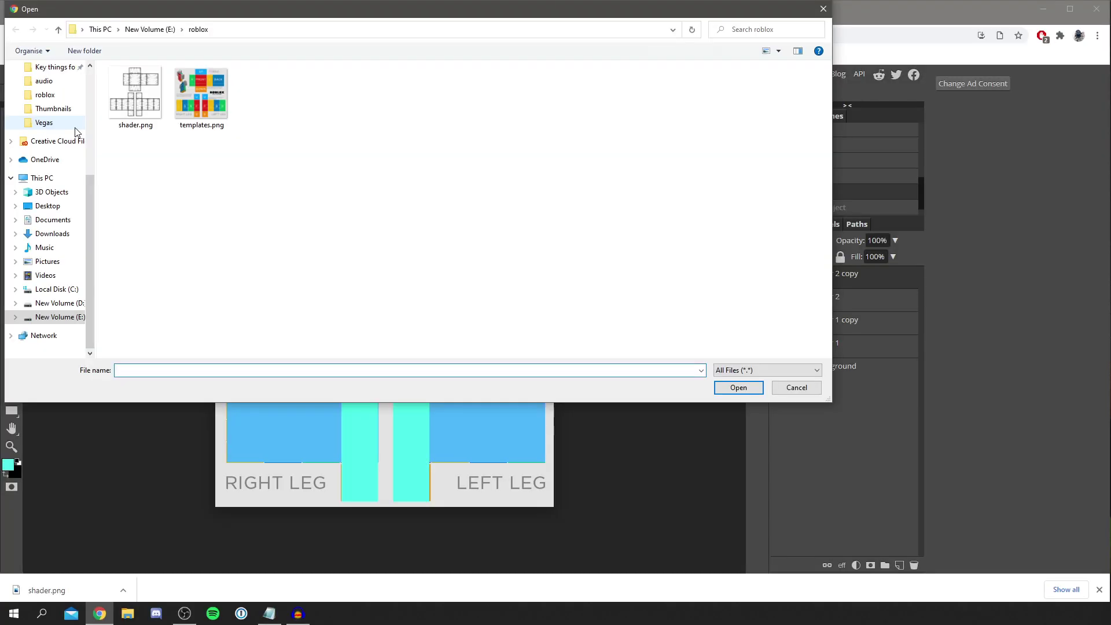
{"action": "double_click", "coordinate": [137, 112]}
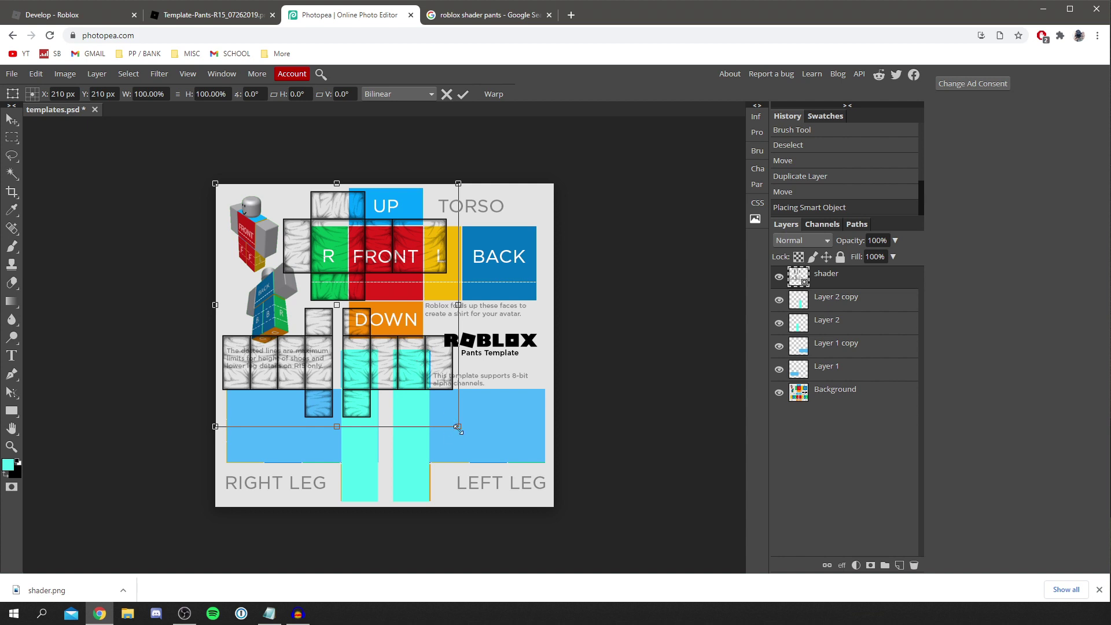
{"action": "left_click_drag", "start_coordinate": [458, 427], "coordinate": [551, 506]}
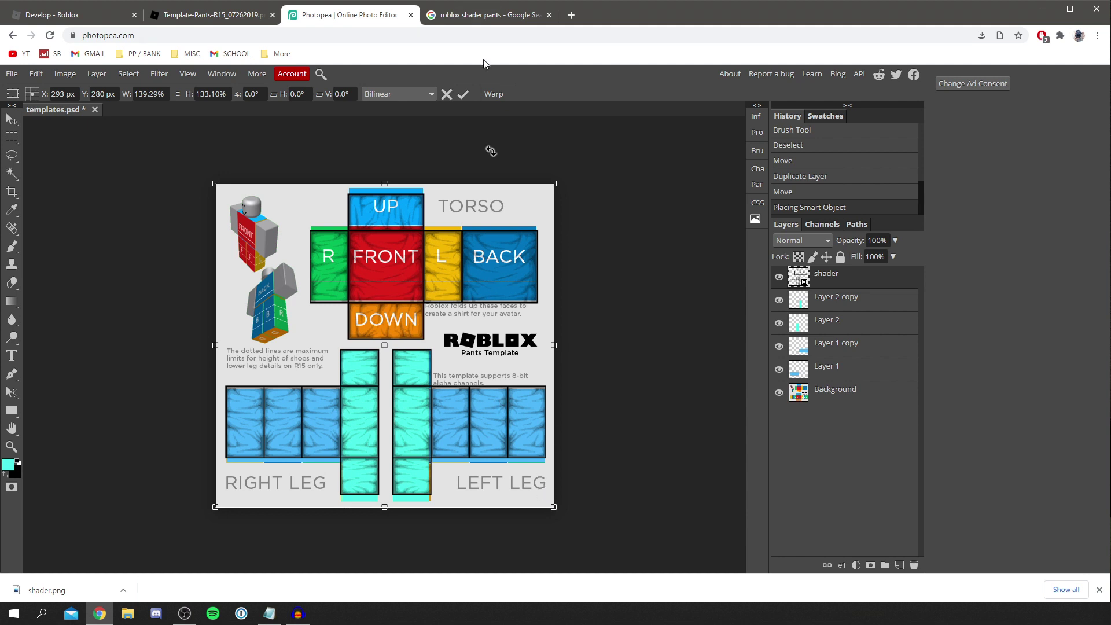
{"action": "left_click", "coordinate": [463, 93]}
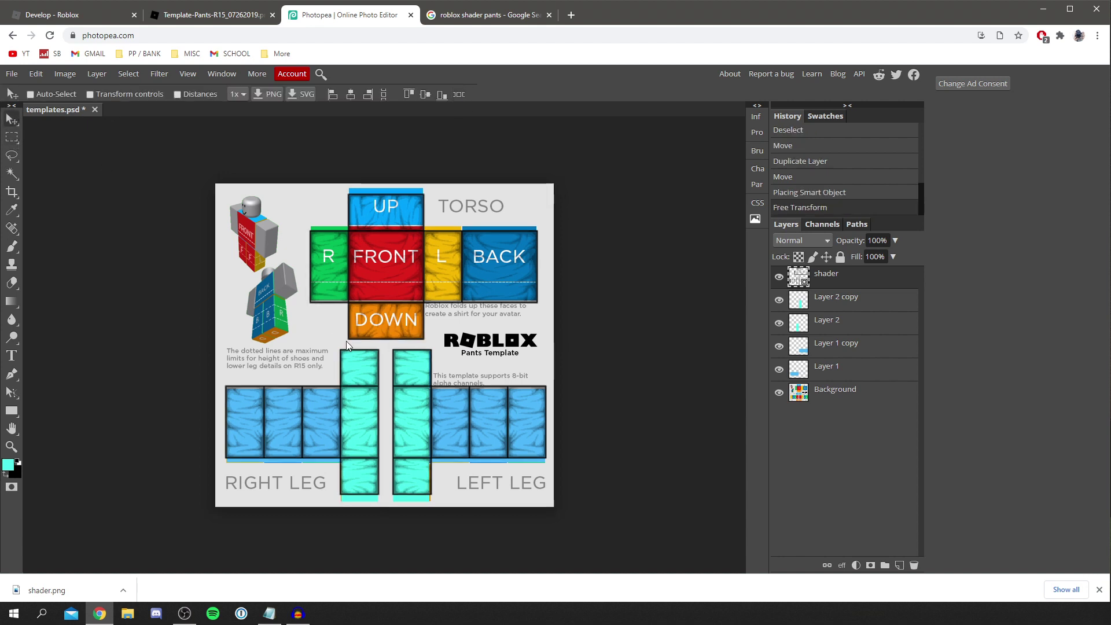
Nudge the shader layer down until its leg panels line up with the coloured leg sections
{"action": "key", "text": "Down"}
{"action": "key", "text": "Down"}
{"action": "key", "text": "Down"}
{"action": "key", "text": "Down"}
{"action": "key", "text": "Down"}
{"action": "key", "text": "Down"}
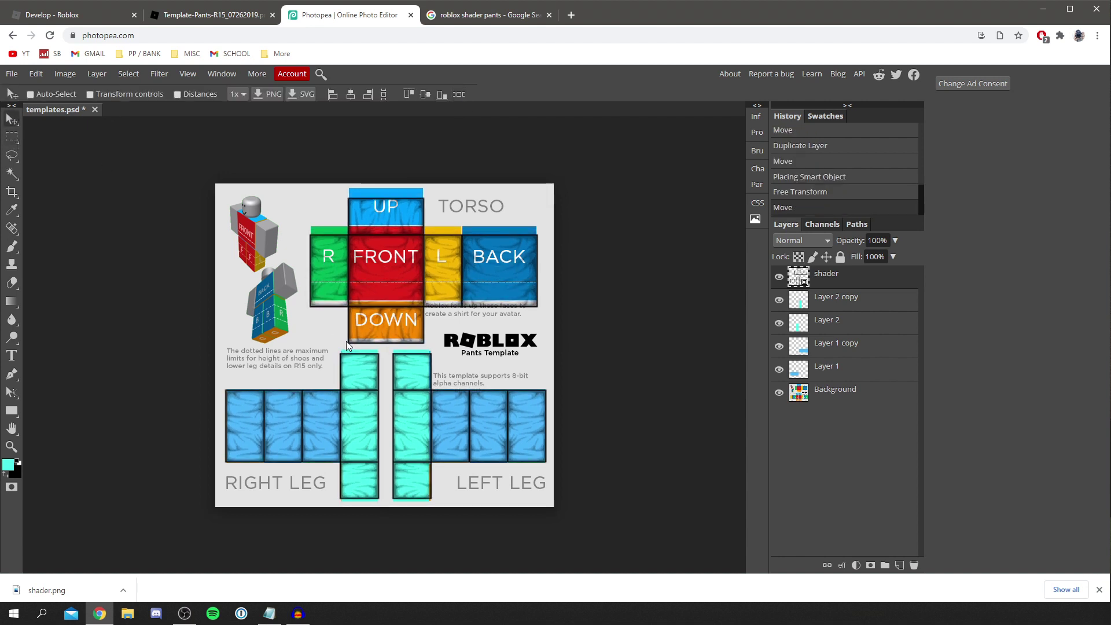
{"action": "key", "text": "Down"}
{"action": "key", "text": "Down"}
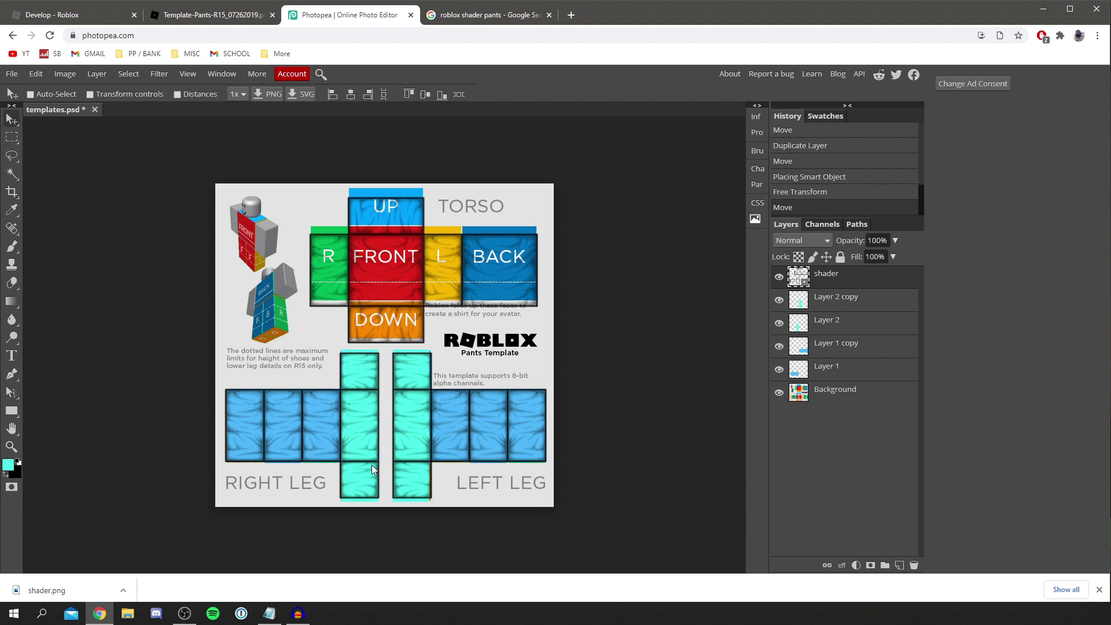
Lower the shader layer's opacity to 41%
{"action": "left_click", "coordinate": [896, 240]}
{"action": "left_click_drag", "start_coordinate": [894, 257], "coordinate": [929, 257]}
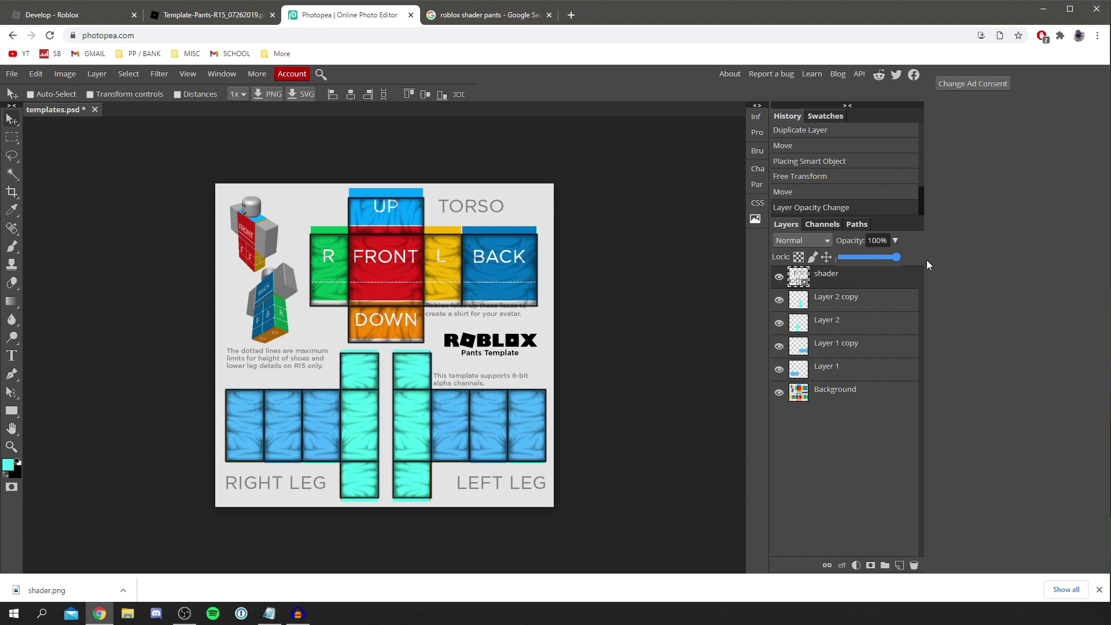
{"action": "left_click_drag", "start_coordinate": [890, 262], "coordinate": [870, 252]}
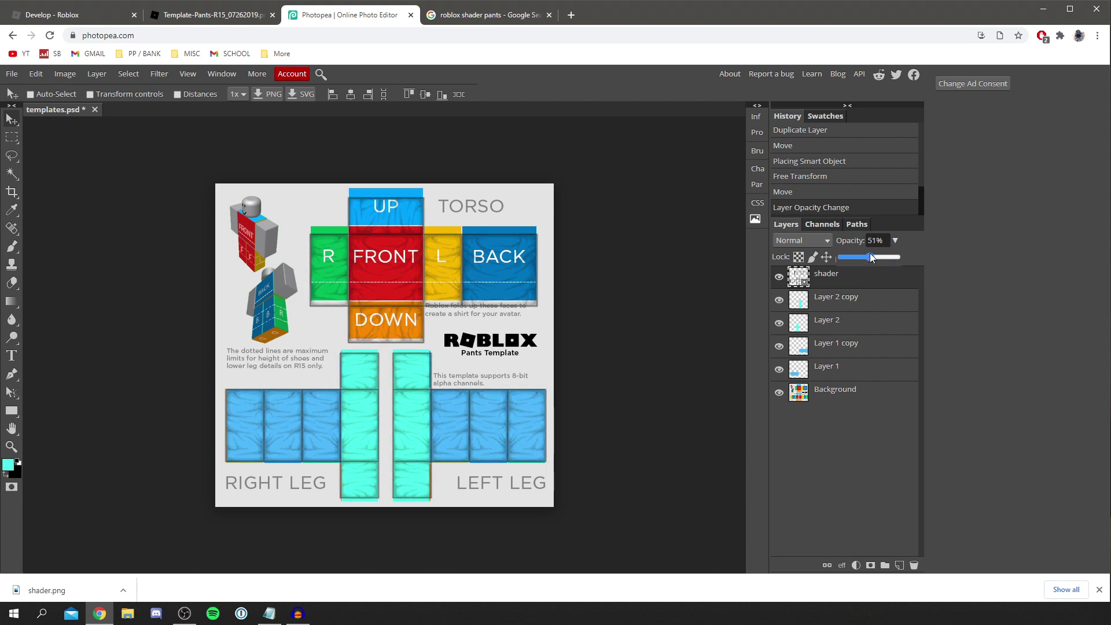
{"action": "left_click_drag", "start_coordinate": [870, 252], "coordinate": [863, 255]}
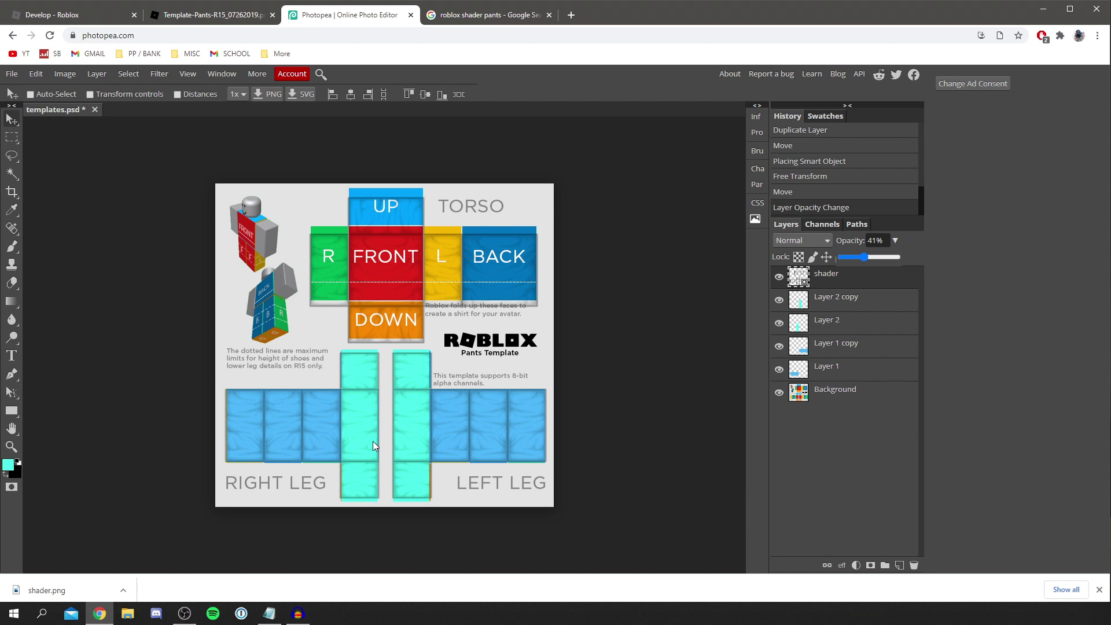
{"action": "left_click", "coordinate": [347, 242]}
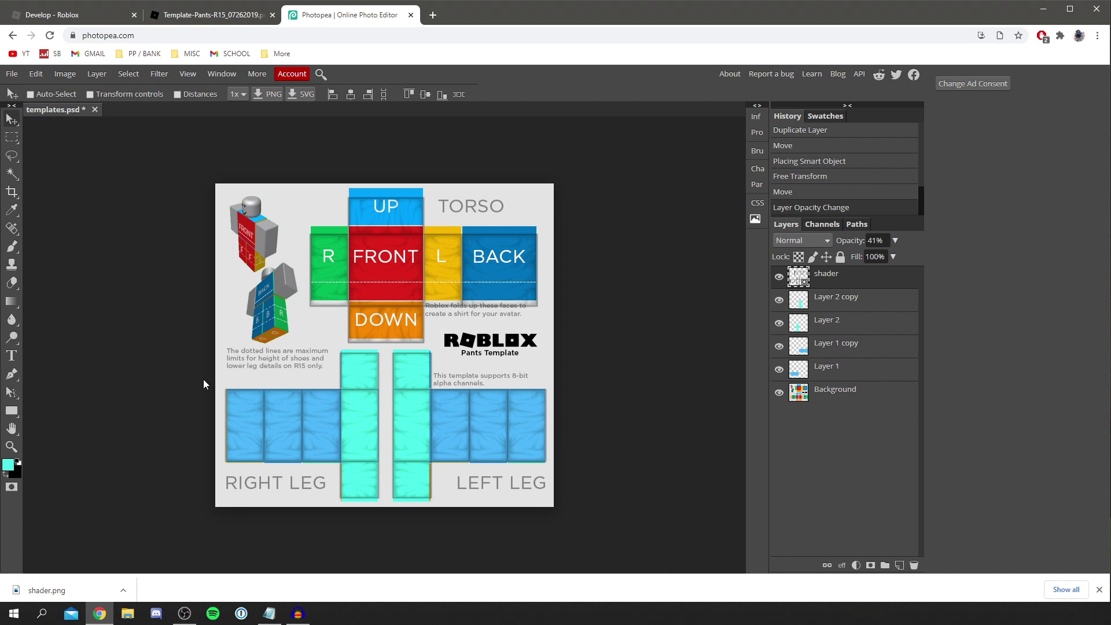
Export the design as a 585 x 559 px PNG at 100% quality, checking the size against the original template file's properties
{"action": "left_click", "coordinate": [11, 74]}
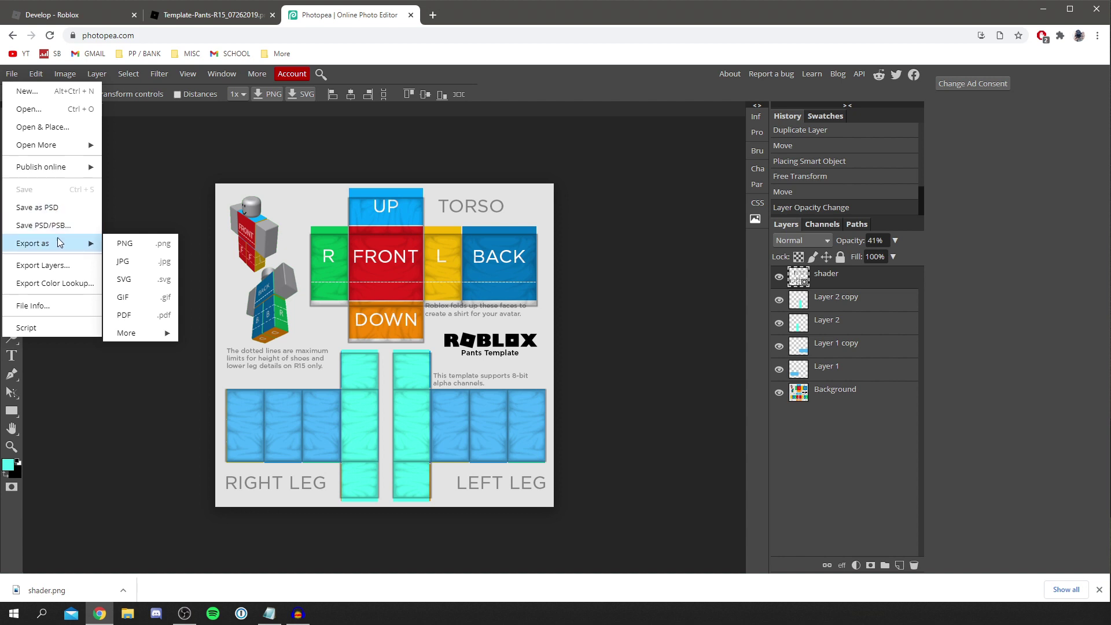
{"action": "left_click", "coordinate": [140, 255]}
{"action": "left_click_drag", "start_coordinate": [239, 152], "coordinate": [265, 158]}
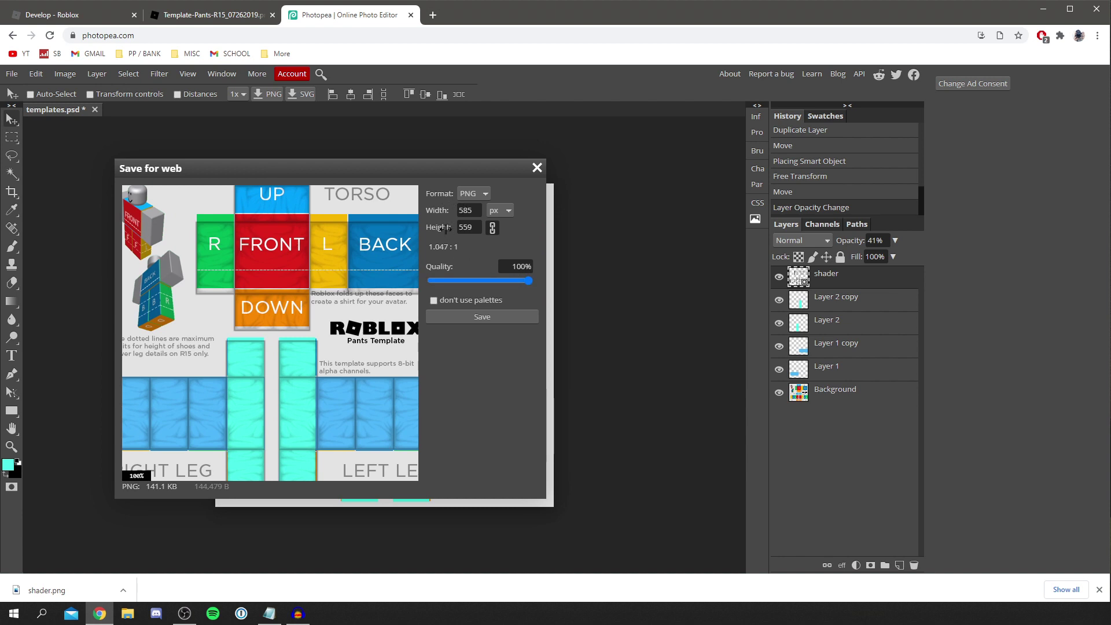
{"action": "left_click", "coordinate": [216, 15]}
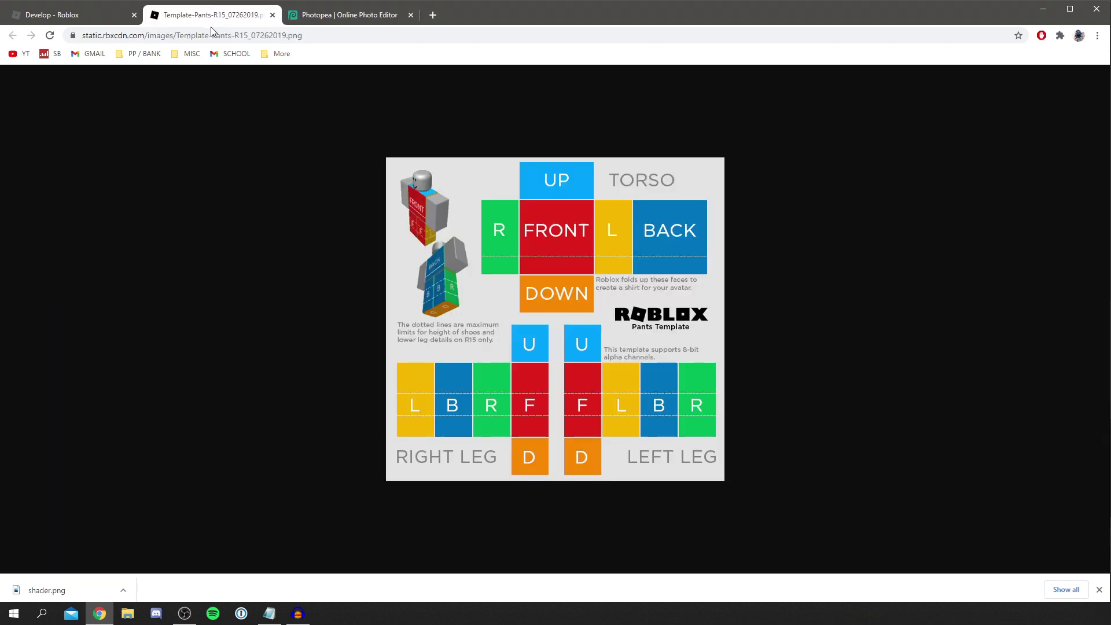
{"action": "right_click", "coordinate": [477, 285]}
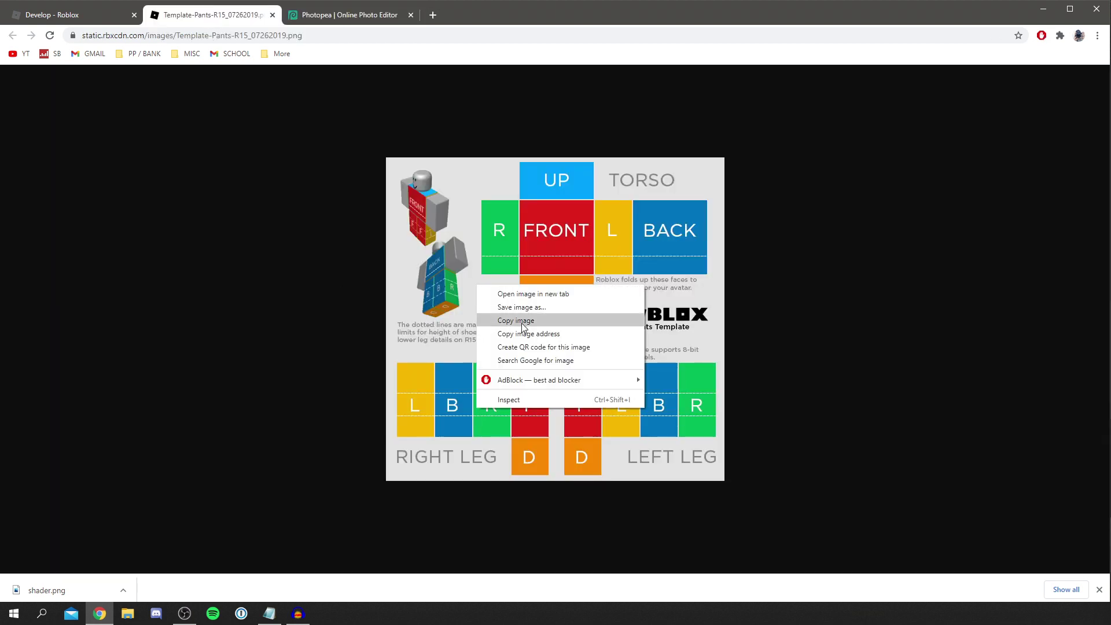
{"action": "key", "text": "alt+Tab"}
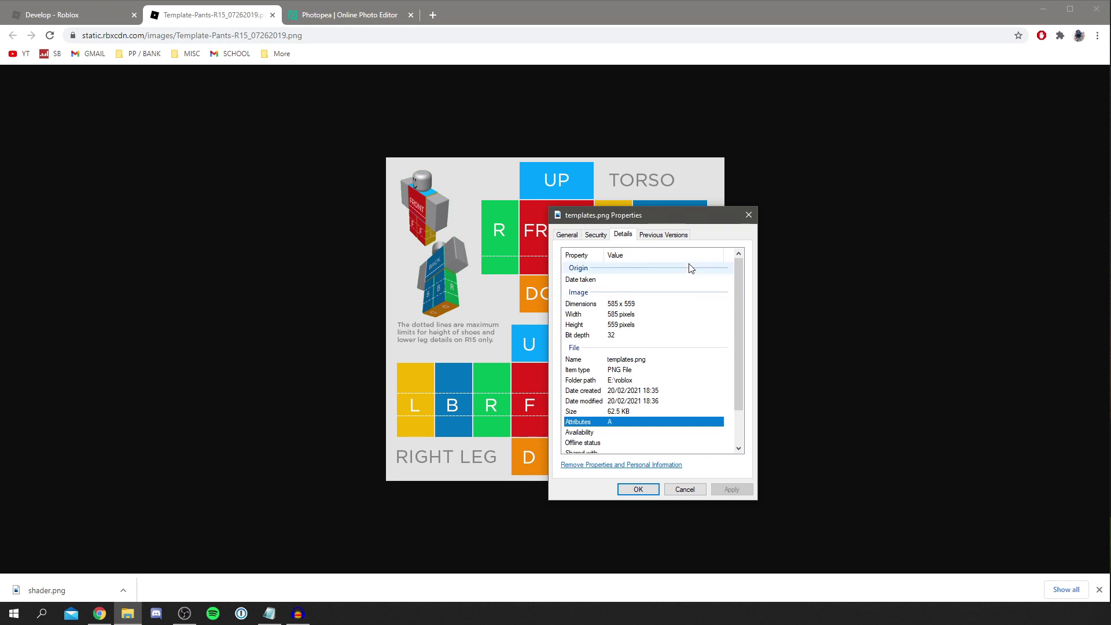
{"action": "left_click", "coordinate": [348, 10]}
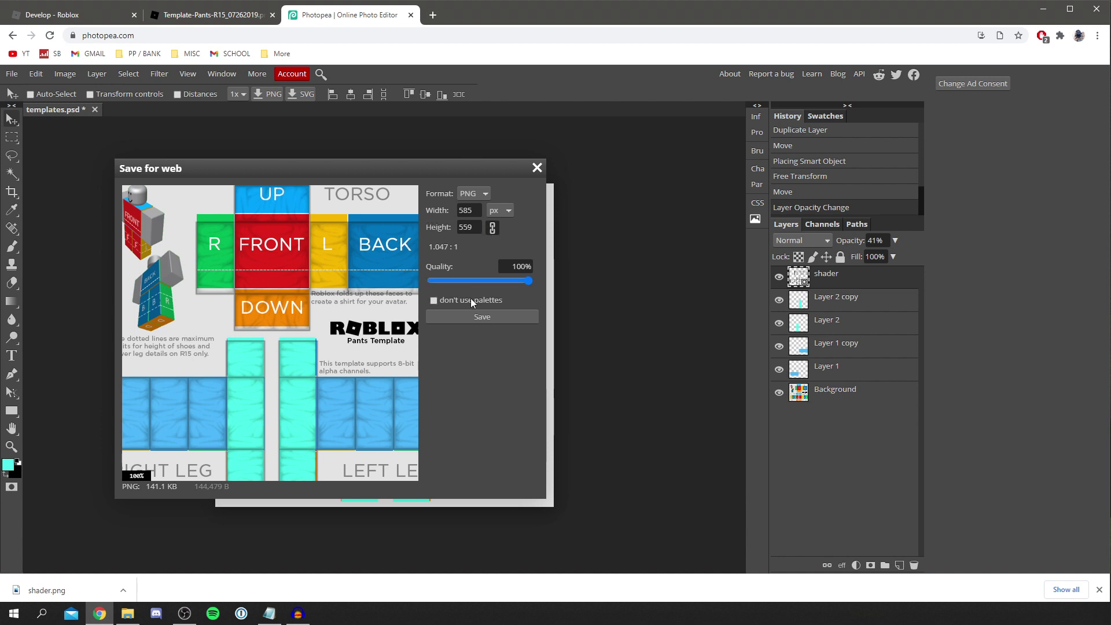
{"action": "left_click", "coordinate": [501, 321]}
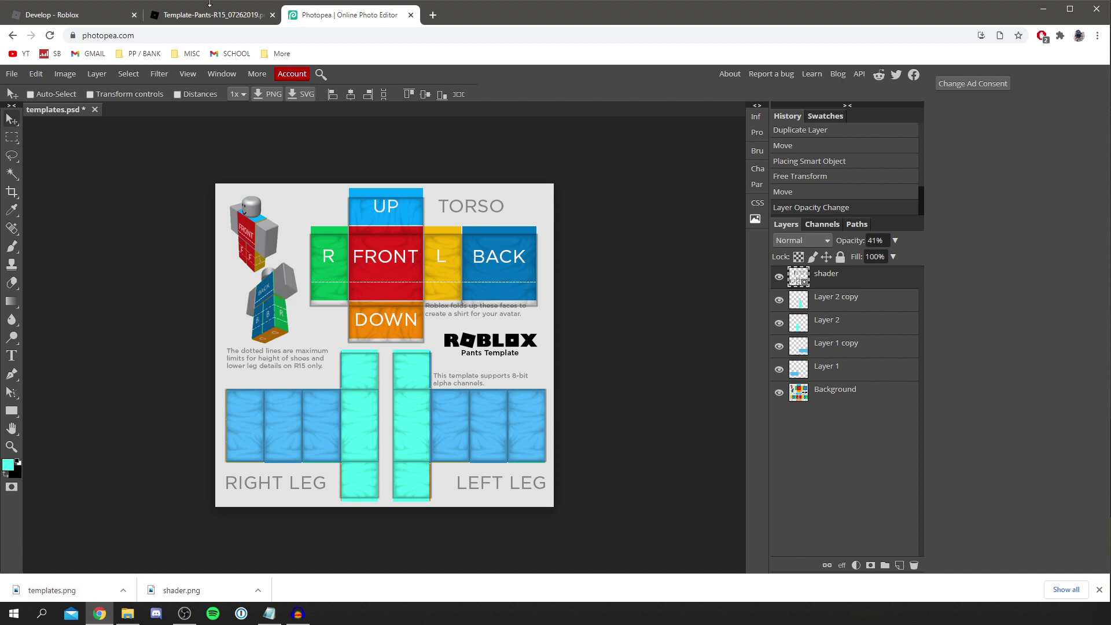
Save the layered pants design as a PSD and nudge the shader layer slightly up and left
{"action": "left_click", "coordinate": [89, 10]}
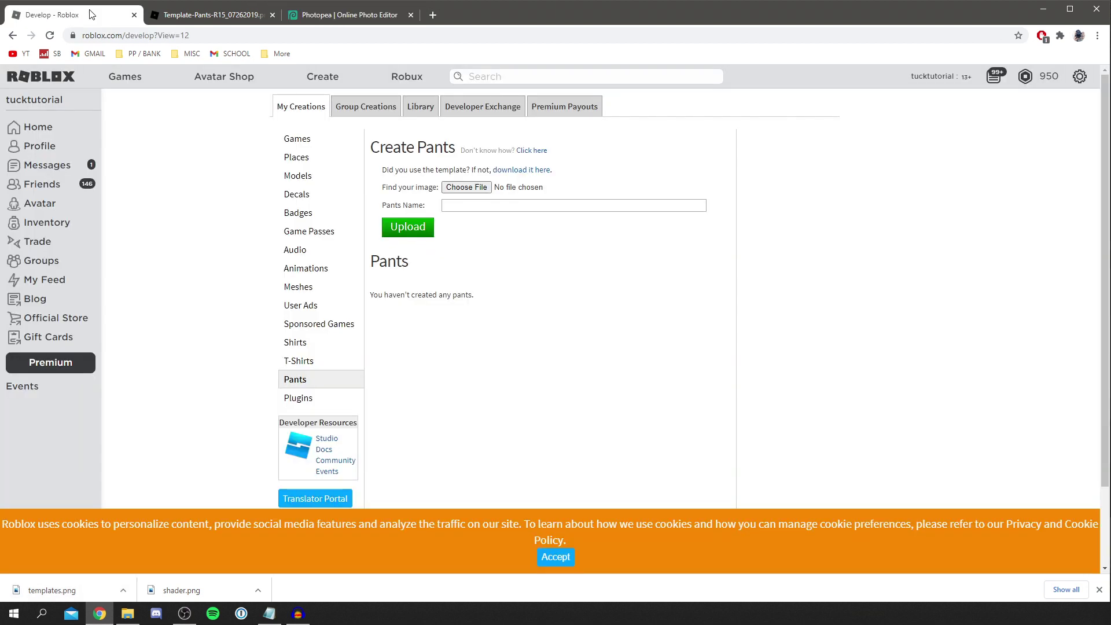
{"action": "left_click", "coordinate": [345, 15]}
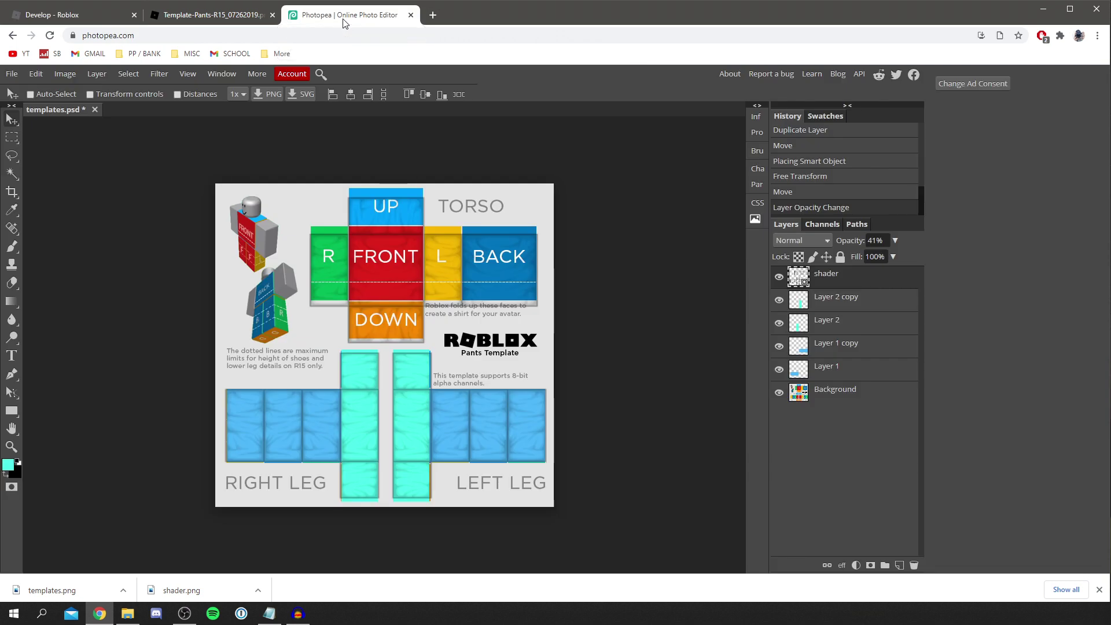
{"action": "left_click", "coordinate": [11, 74]}
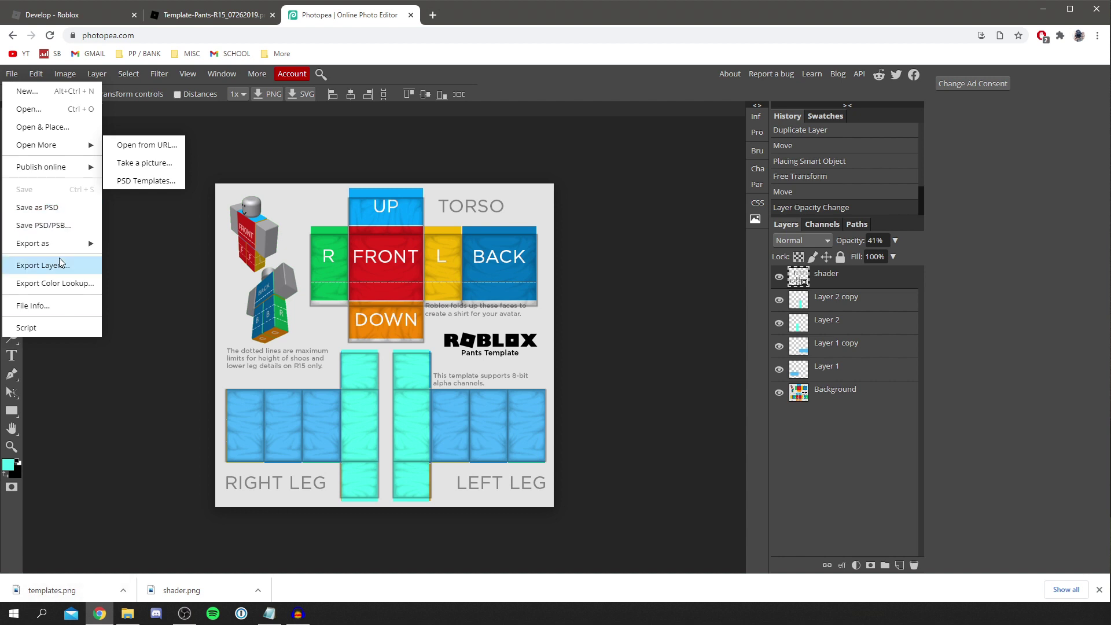
{"action": "left_click", "coordinate": [37, 207]}
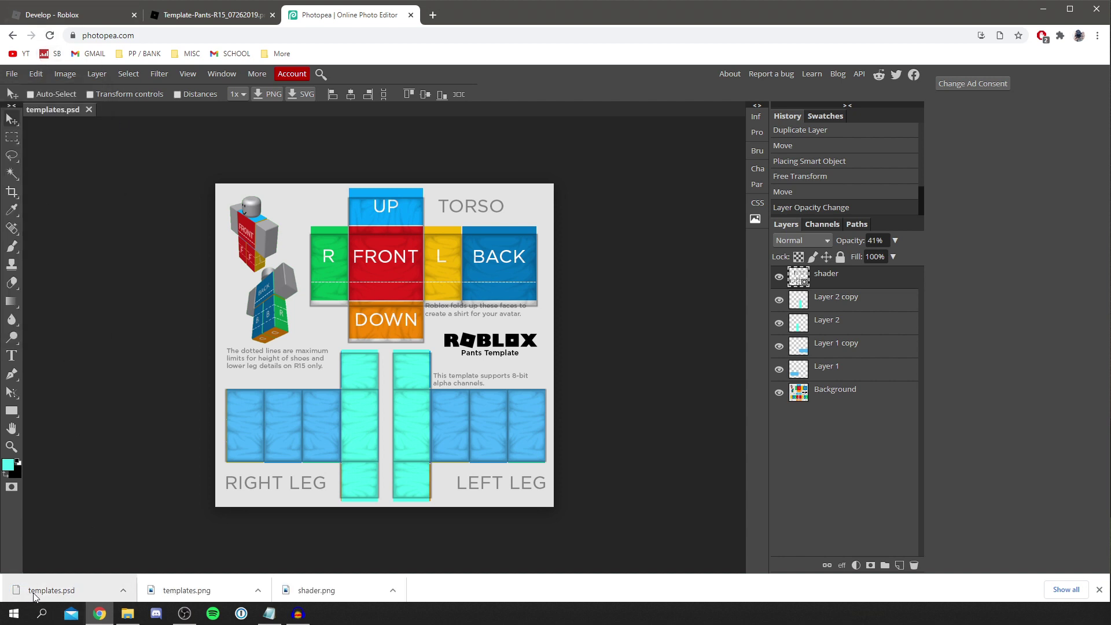
{"action": "left_click", "coordinate": [13, 75]}
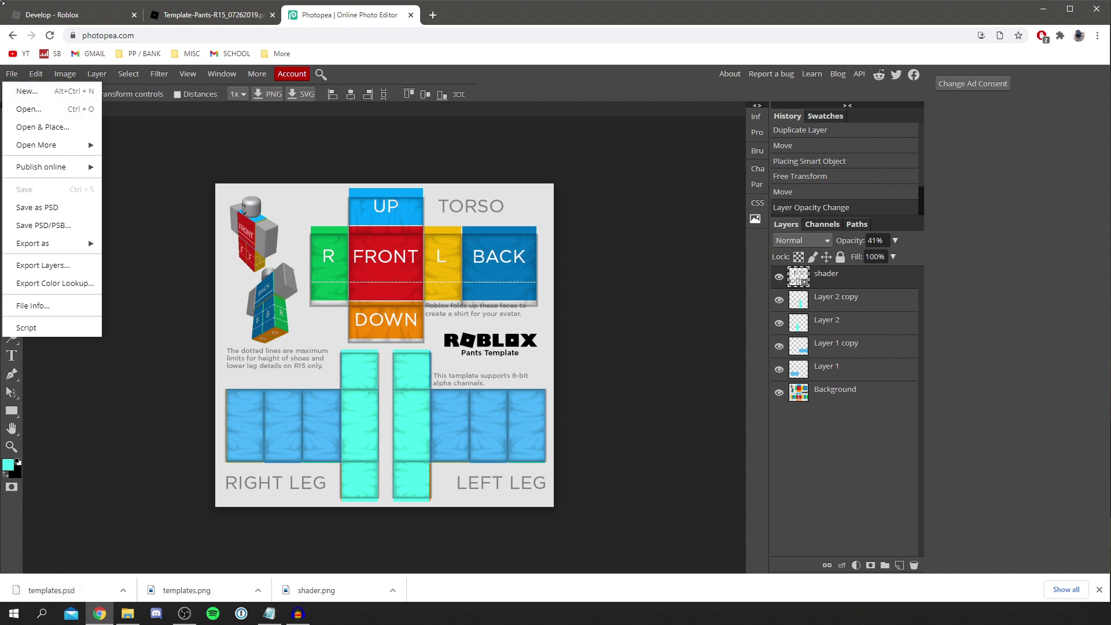
{"action": "left_click", "coordinate": [99, 335]}
{"action": "key", "text": "Left"}
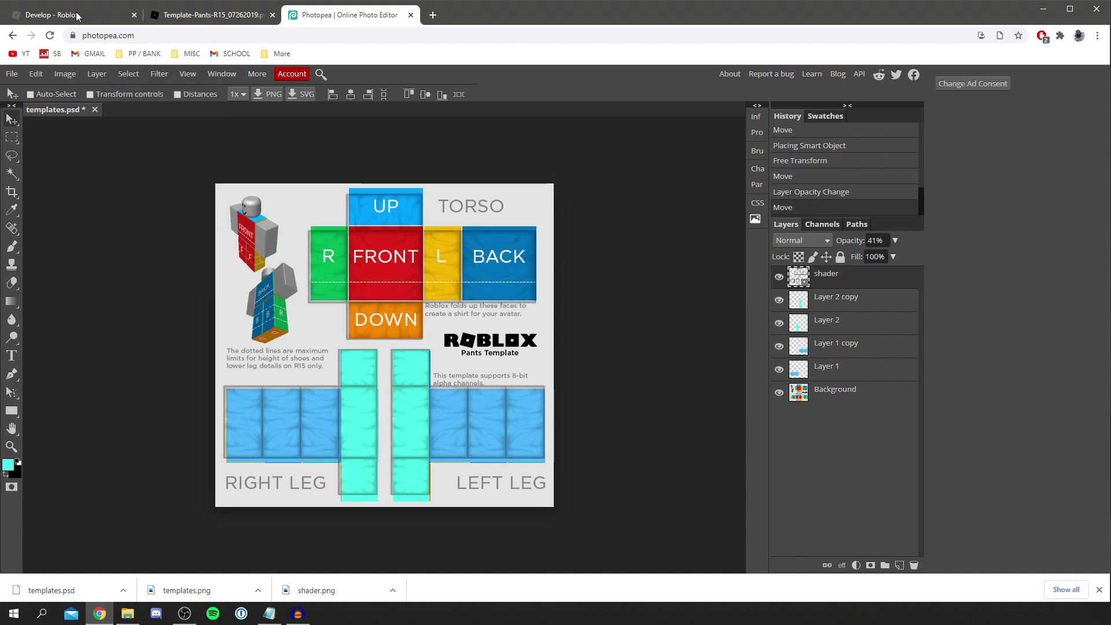
Switch to the Roblox Create Pants page and upload templates.png under the name templates
{"action": "left_click", "coordinate": [40, 14]}
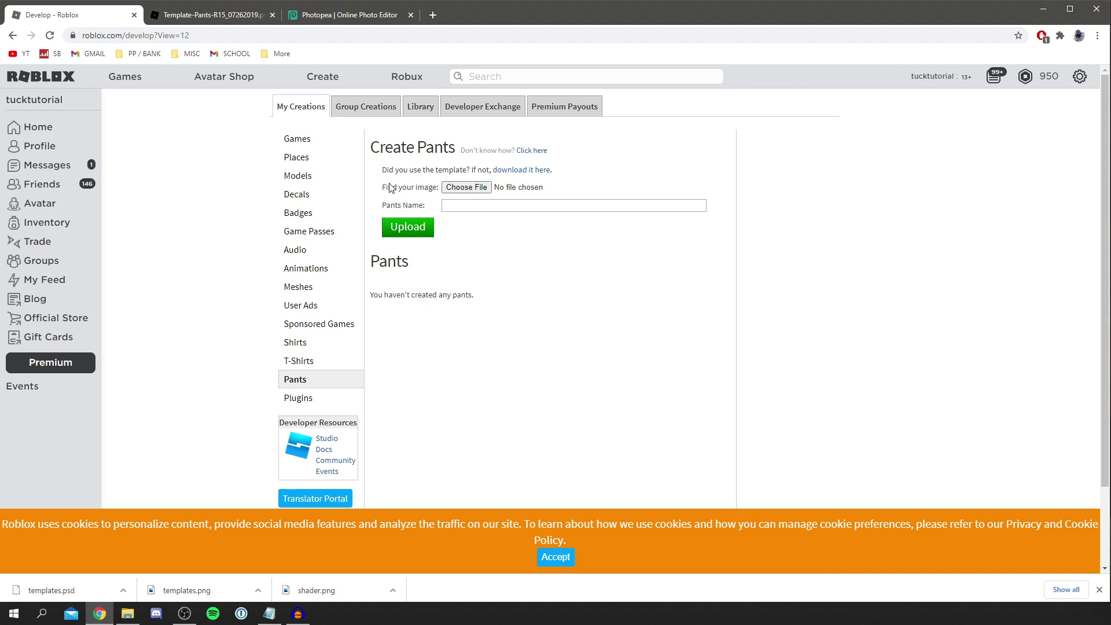
{"action": "left_click", "coordinate": [466, 187]}
{"action": "left_click", "coordinate": [408, 231]}
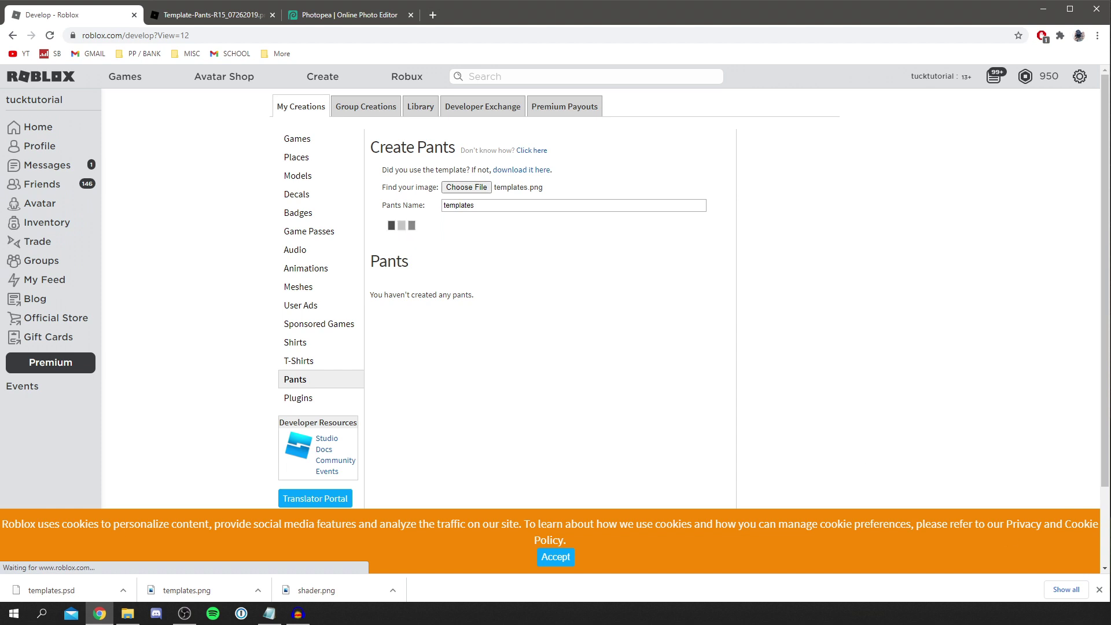
{"action": "left_click", "coordinate": [1100, 590]}
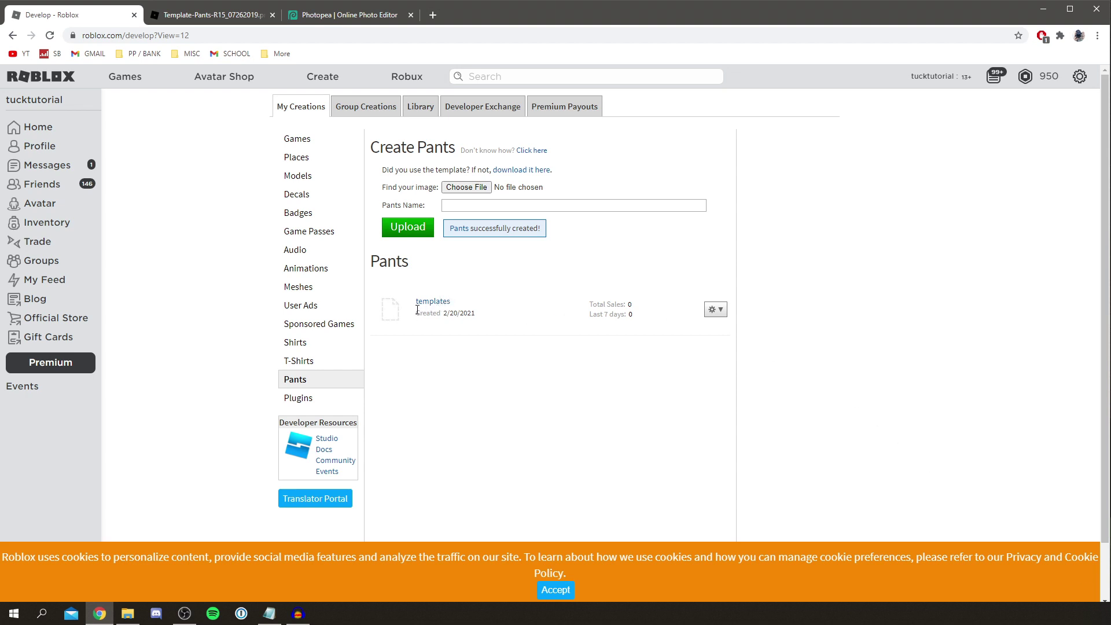
Open the configuration of the uploaded pants and change their name to Tutorial Pants
{"action": "left_click", "coordinate": [714, 311]}
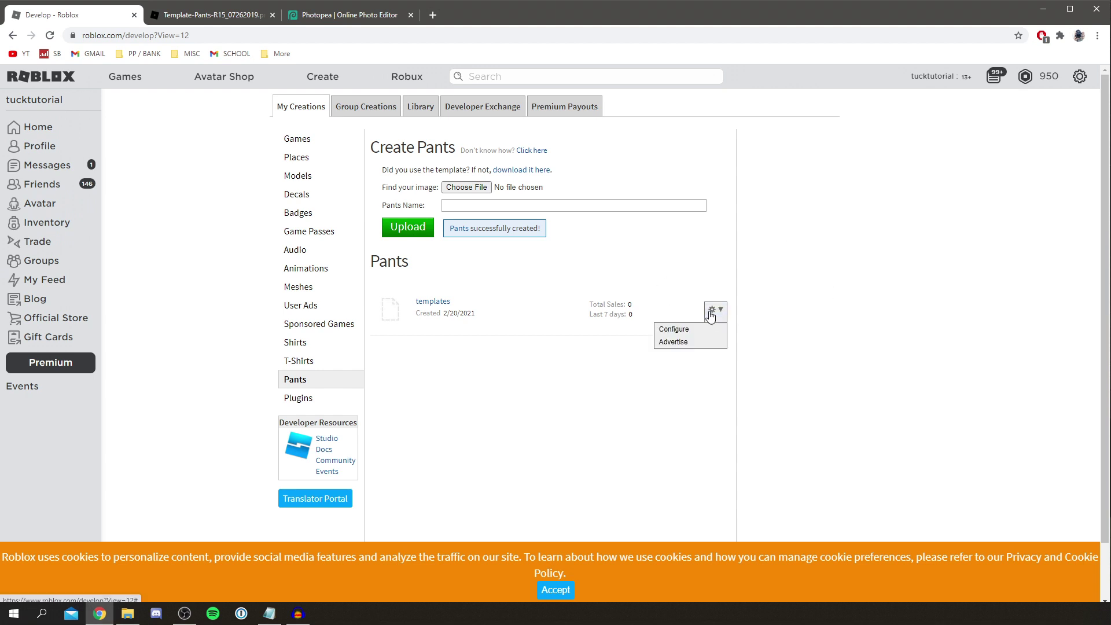
{"action": "left_click", "coordinate": [693, 333]}
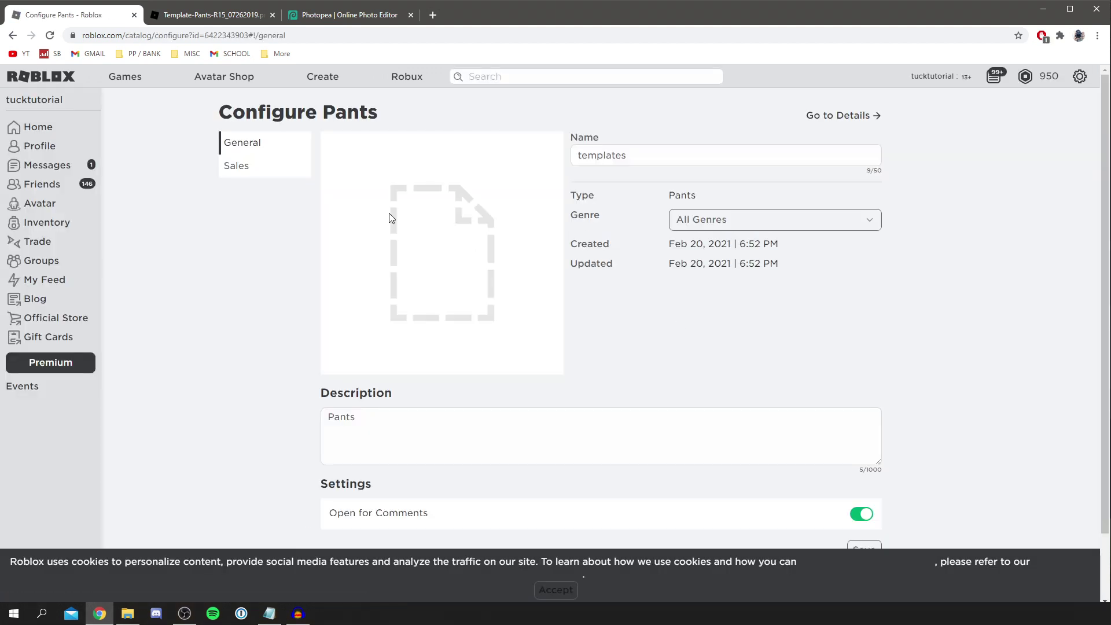
{"action": "double_click", "coordinate": [674, 160]}
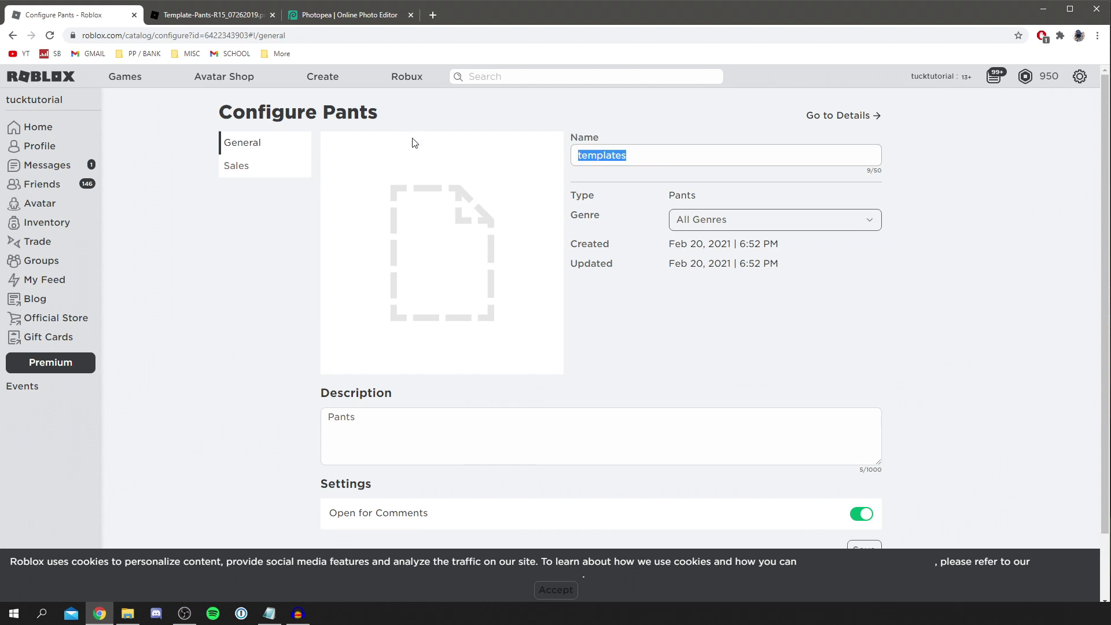
{"action": "type", "text": "Tutorial Pants"}
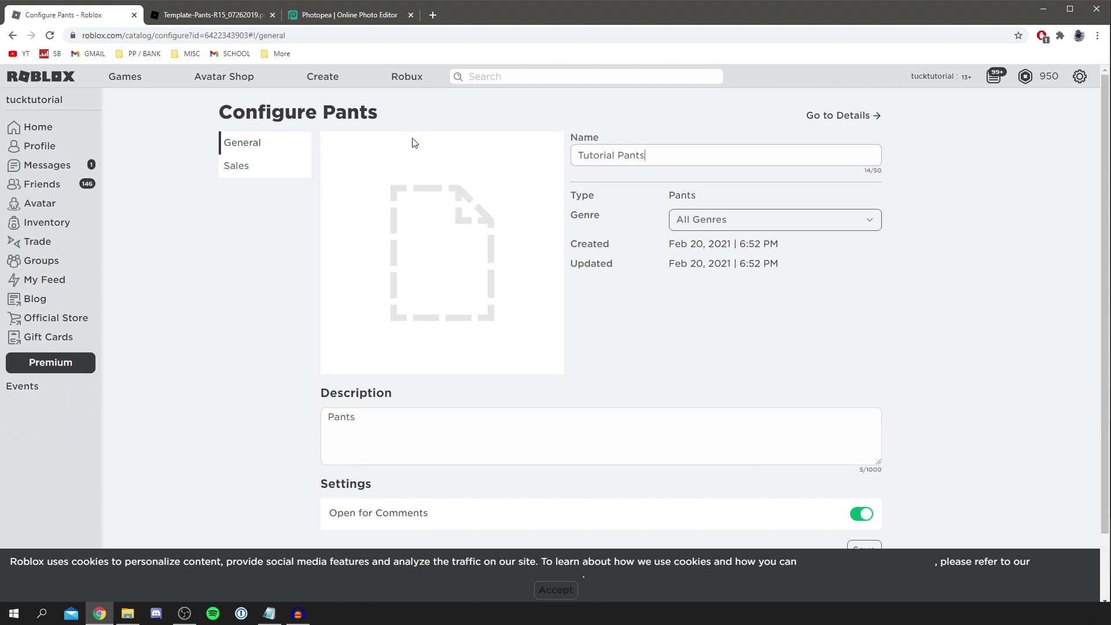
Save the renamed pants' general settings and go to their sales settings, keeping the pending changes
{"action": "scroll", "coordinate": [412, 361], "scroll_direction": "down", "scroll_amount": 2}
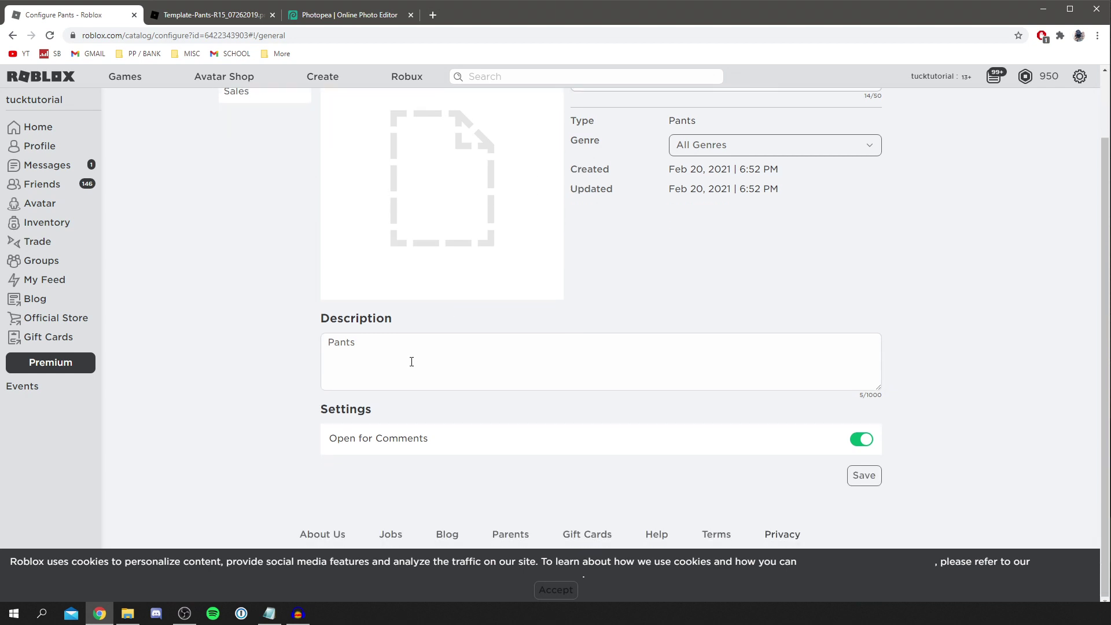
{"action": "left_click", "coordinate": [863, 477]}
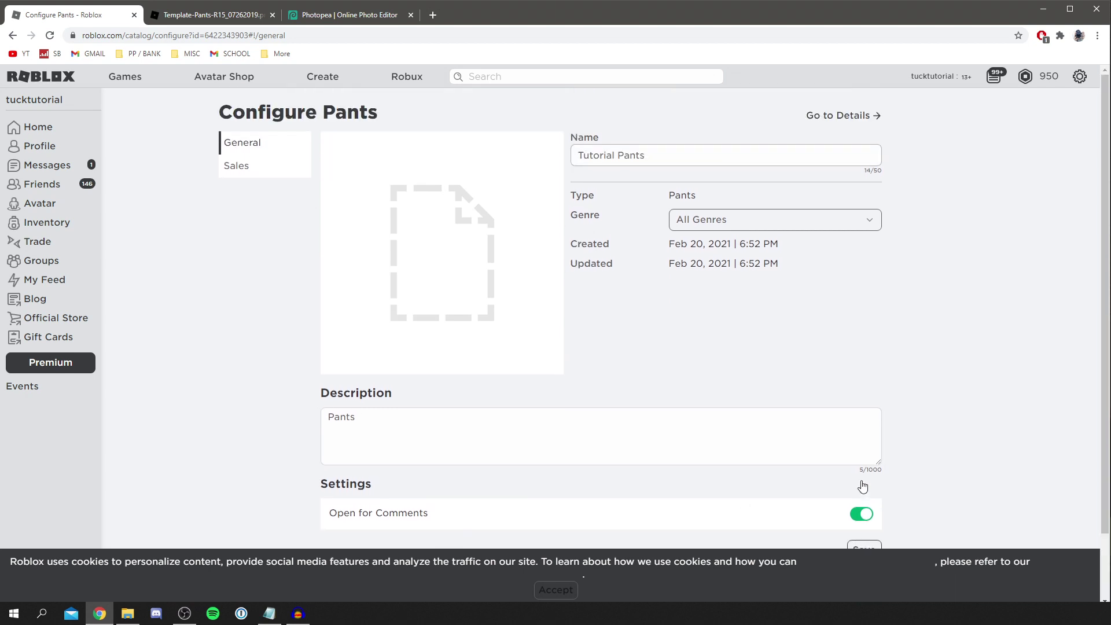
{"action": "left_click", "coordinate": [236, 166]}
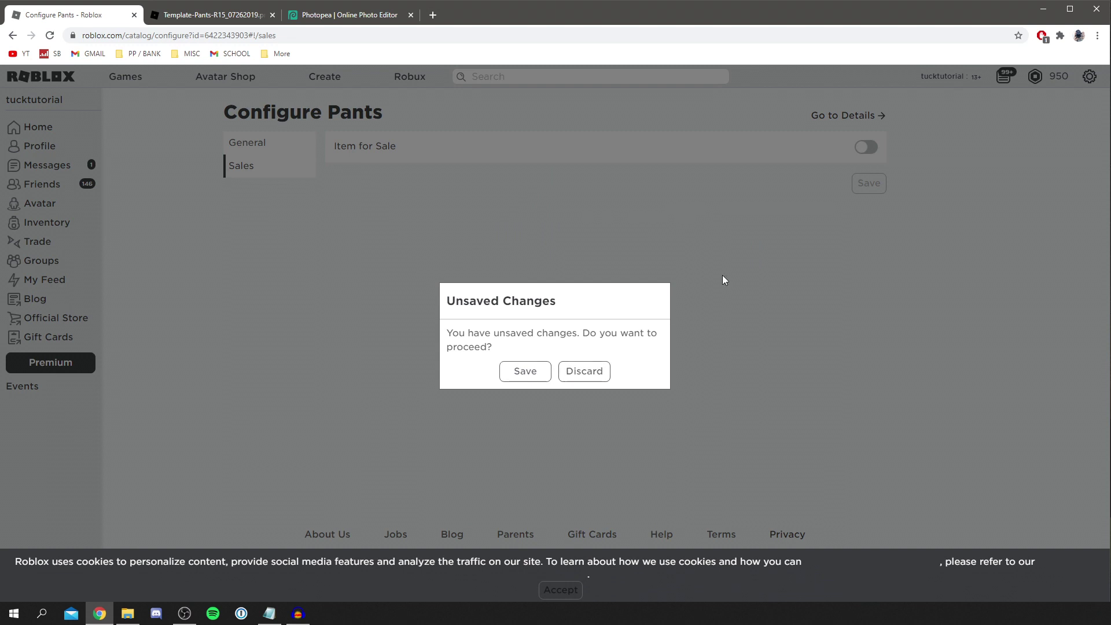
{"action": "left_click", "coordinate": [536, 375]}
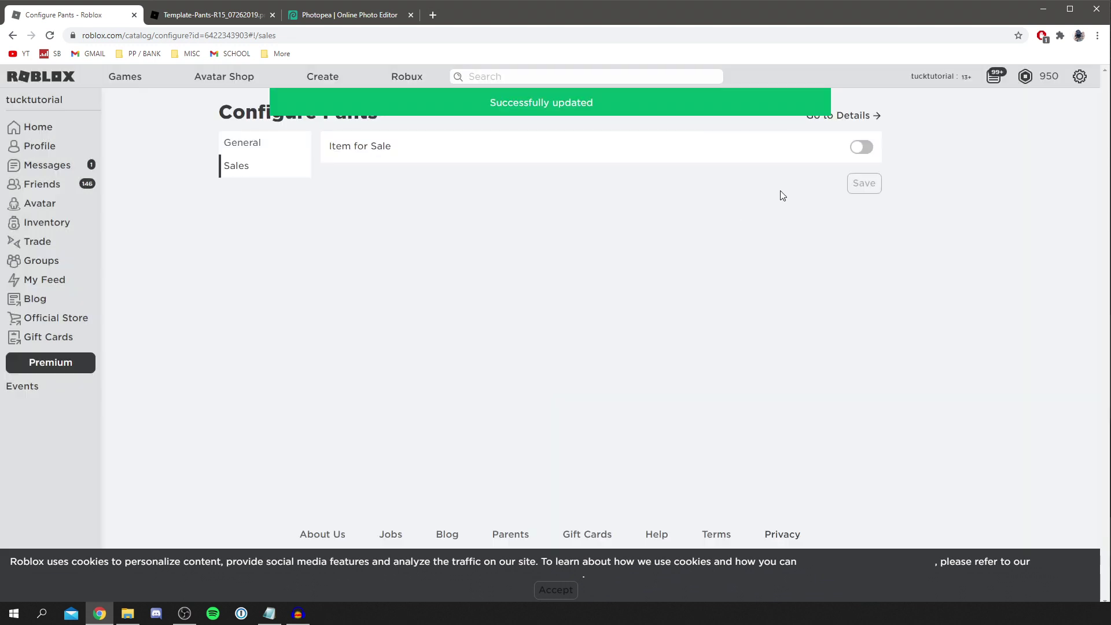
Turn on Item for Sale for the pants and switch it back off
{"action": "left_click", "coordinate": [860, 148]}
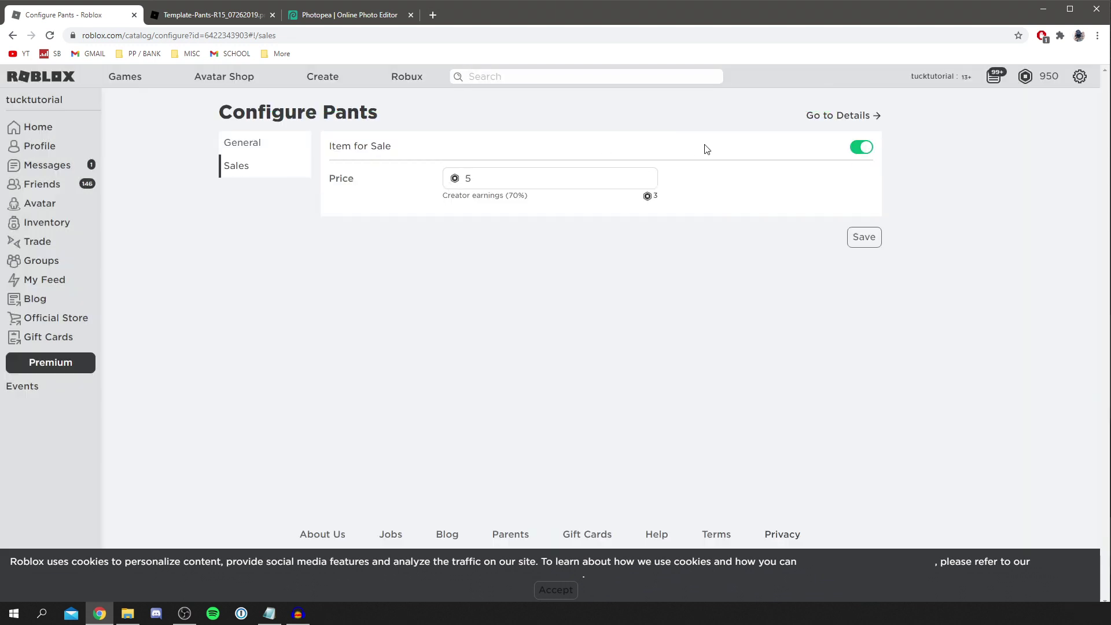
{"action": "left_click", "coordinate": [868, 148]}
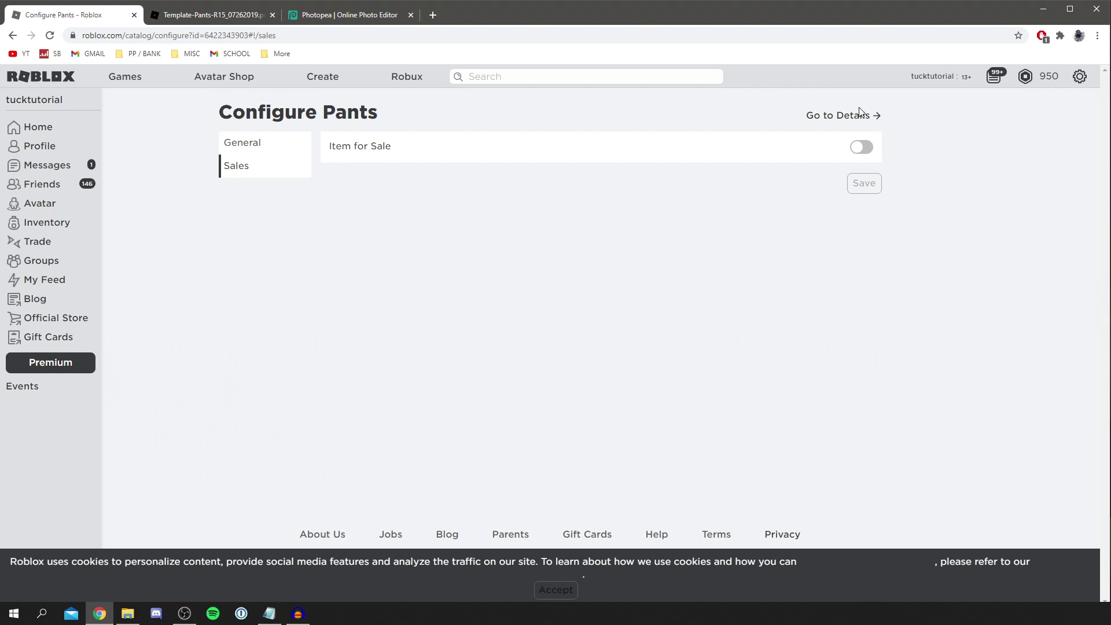
View the details page of Tutorial Pants, including its availability note, and bring up the Pants category of the inventory
{"action": "left_click", "coordinate": [860, 119]}
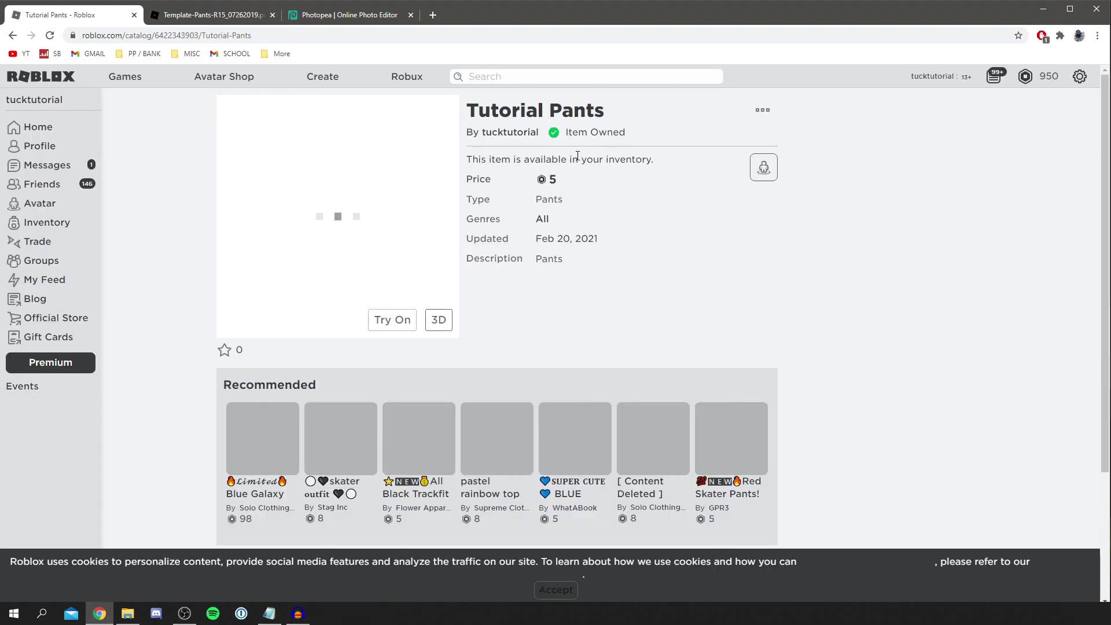
{"action": "left_click_drag", "start_coordinate": [477, 156], "coordinate": [637, 159]}
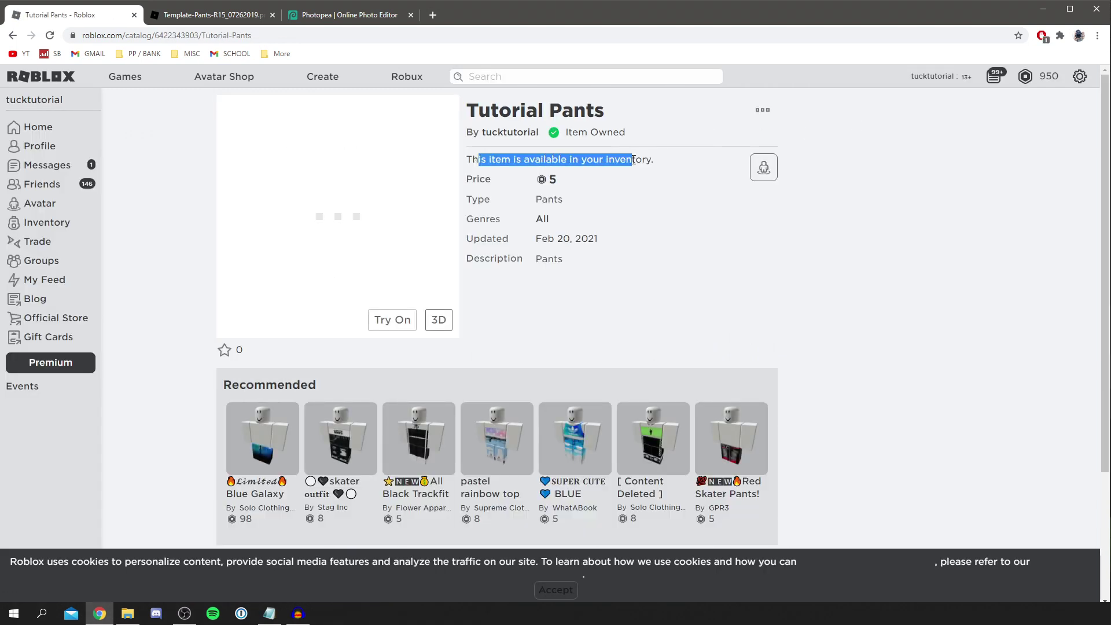
{"action": "left_click", "coordinate": [236, 212]}
{"action": "left_click", "coordinate": [58, 230]}
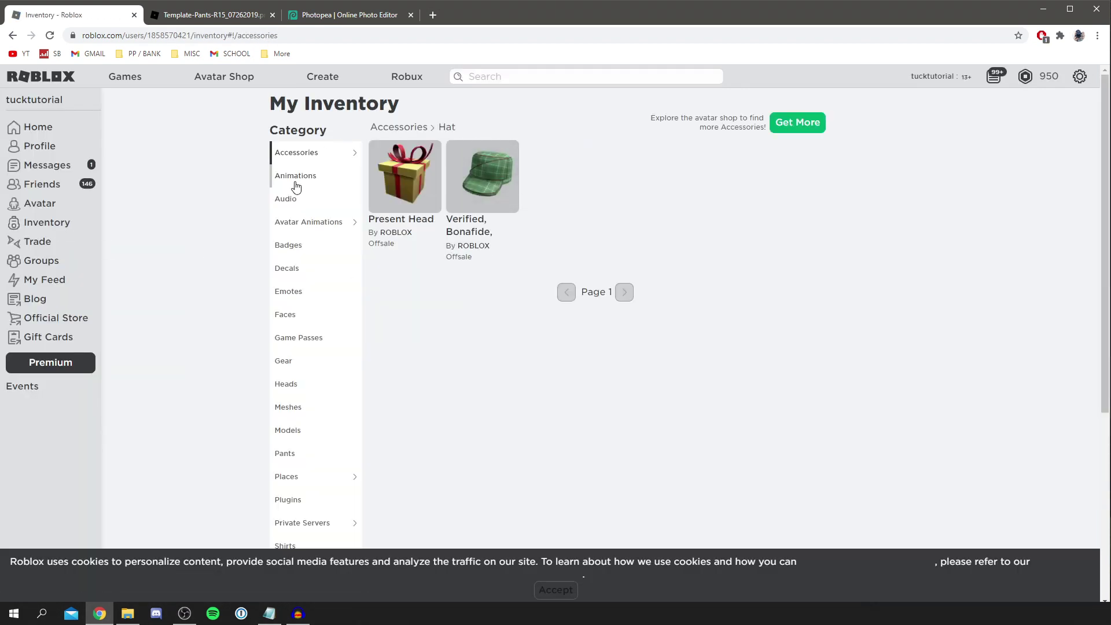
{"action": "left_click", "coordinate": [302, 452]}
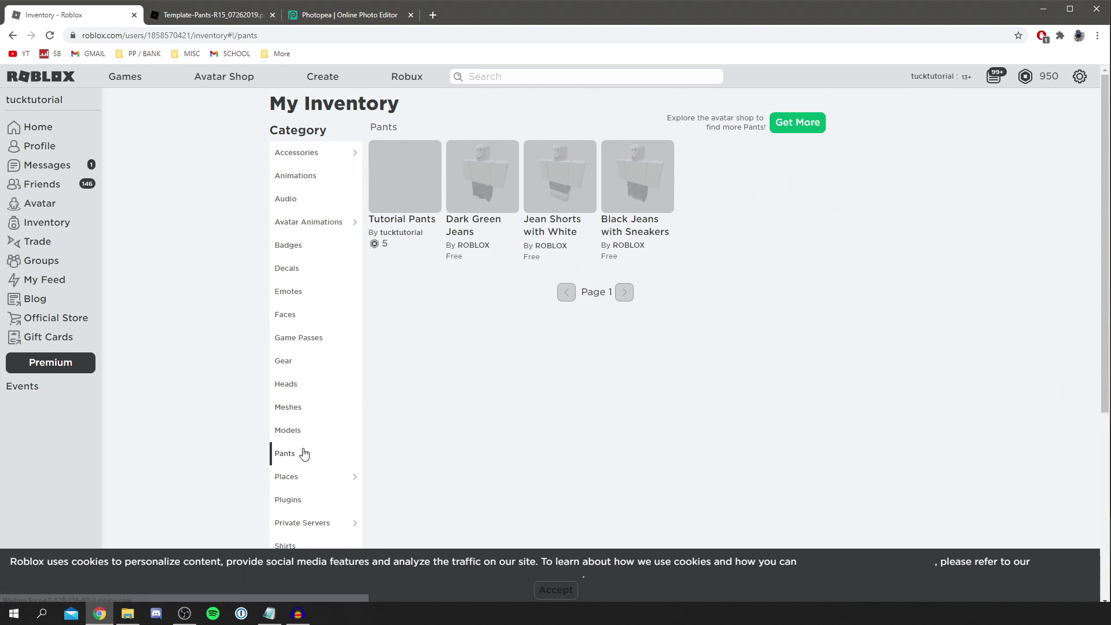
Open the Tutorial Pants item from the inventory and wear it on the avatar
{"action": "left_click", "coordinate": [399, 204]}
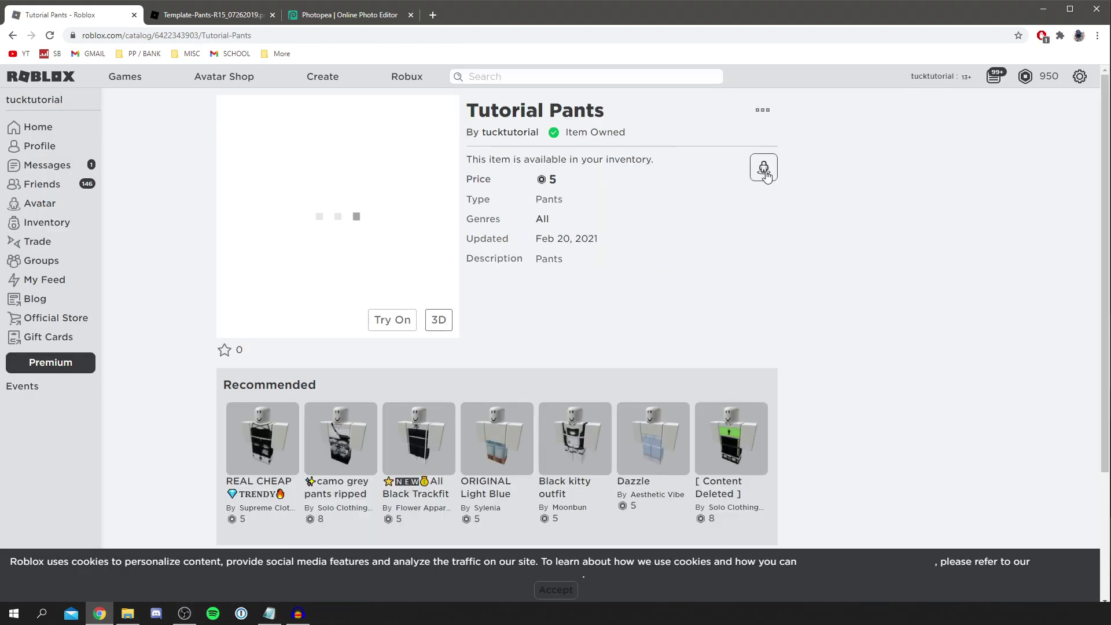
{"action": "left_click", "coordinate": [762, 110]}
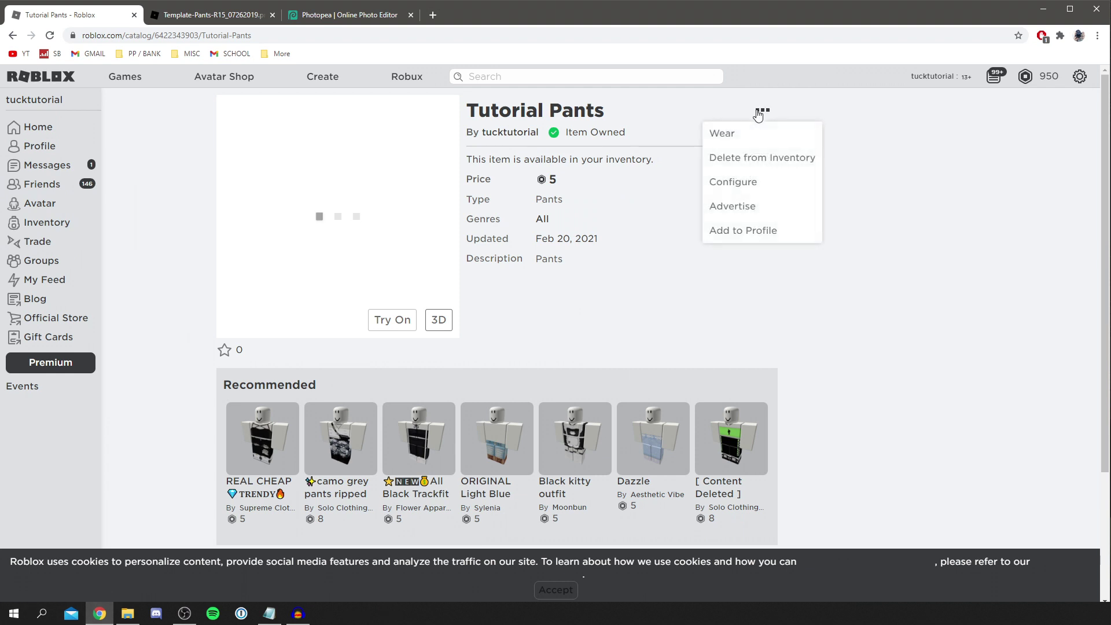
{"action": "left_click", "coordinate": [722, 133]}
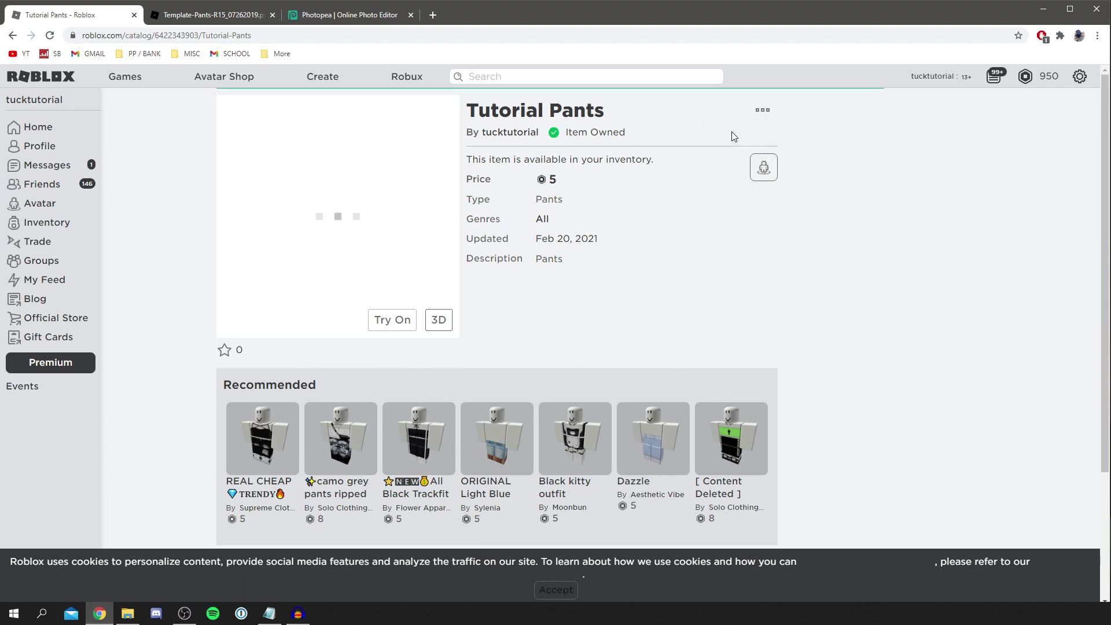